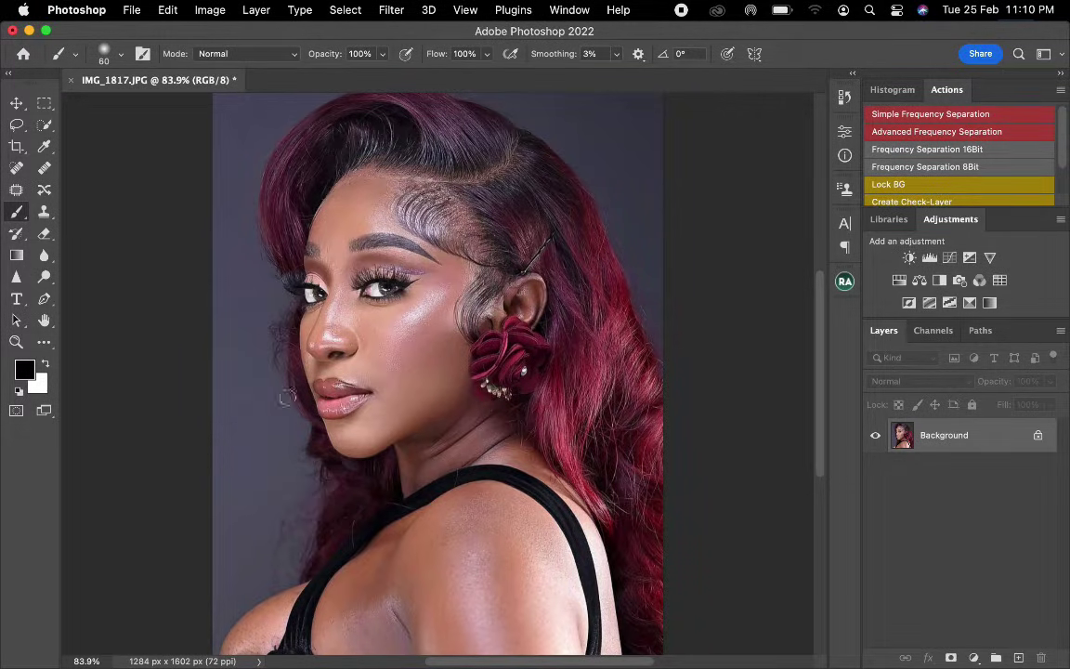
Sample the brown skin tone below the neck with the Eyedropper and add a Solid Color fill layer in that colour, #9a5b40.
click(44, 147)
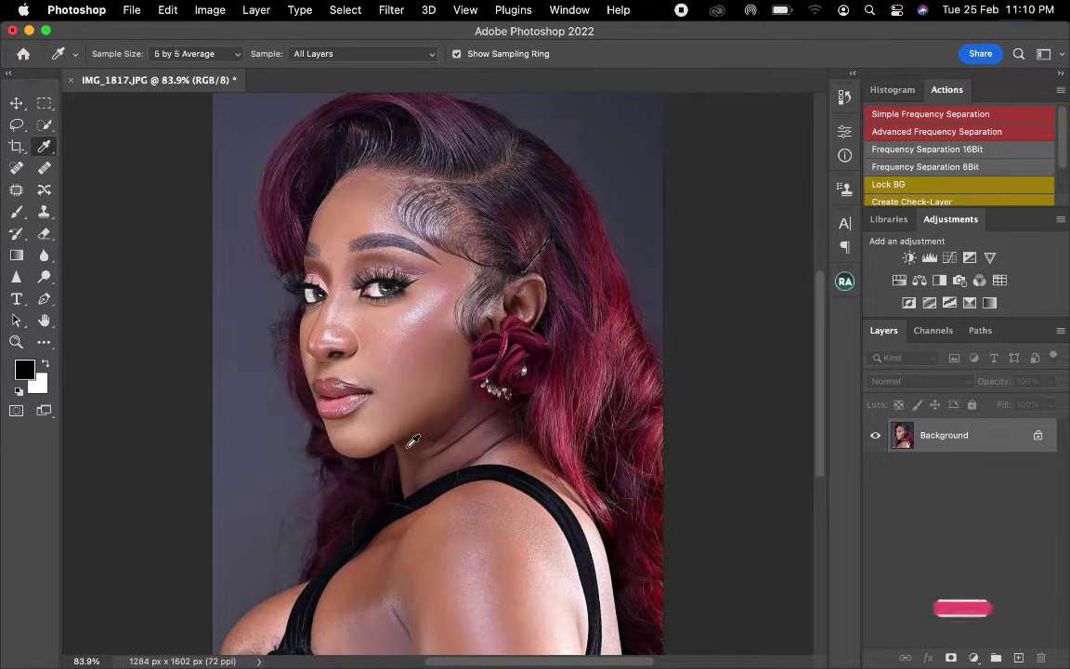
click(409, 517)
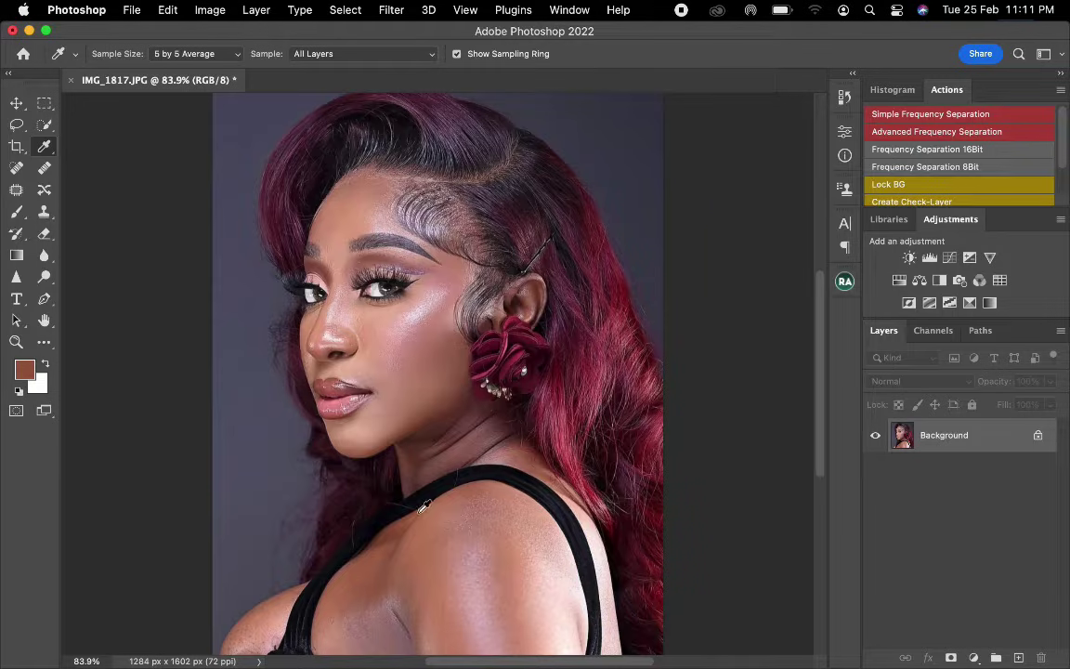
click(974, 656)
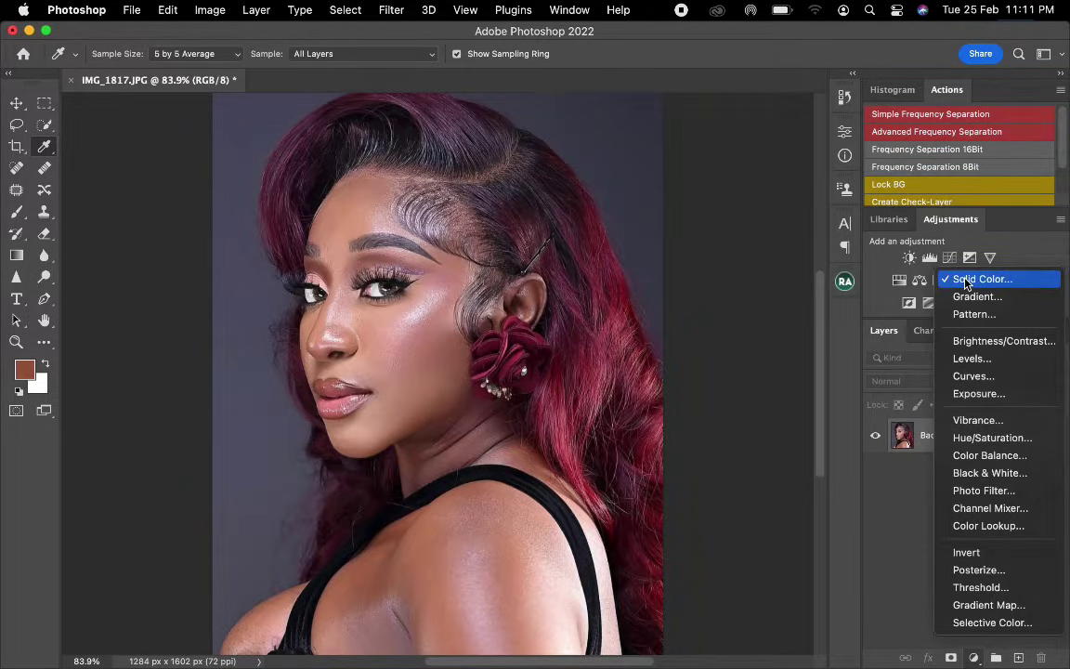
click(966, 280)
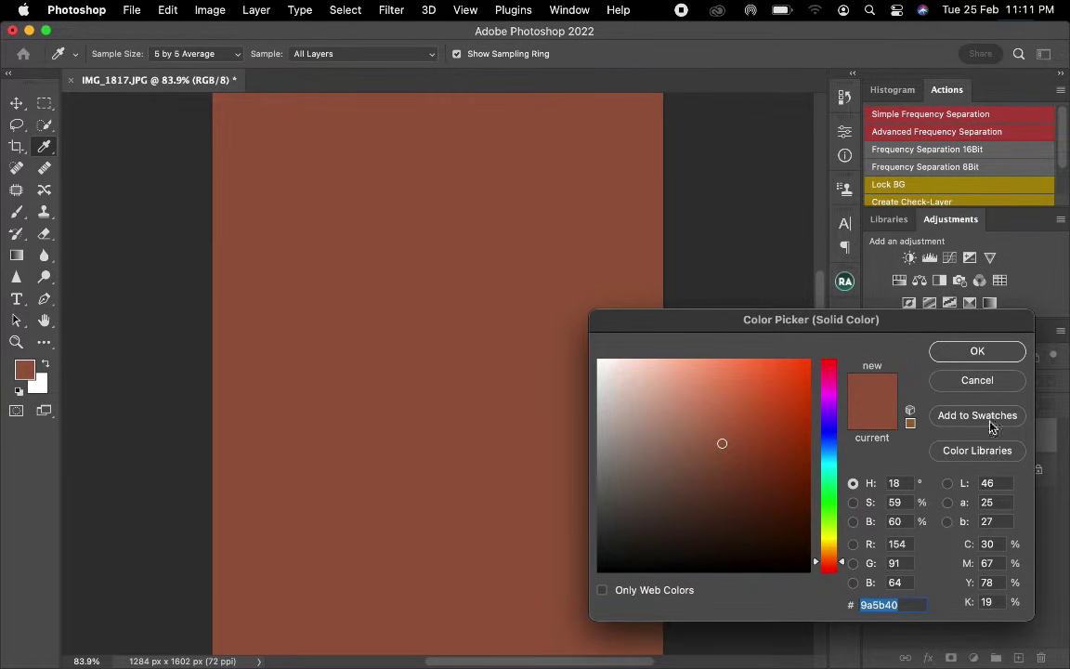
click(983, 350)
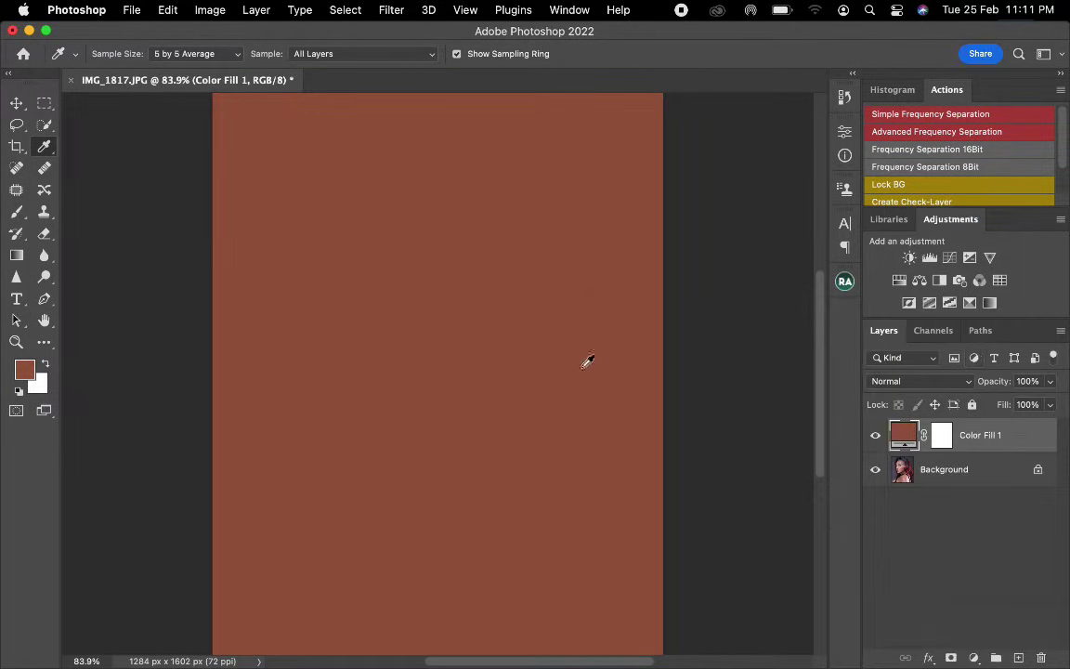
Set the colour fill layer's blend mode to Soft Light and invert its layer mask to black.
click(915, 383)
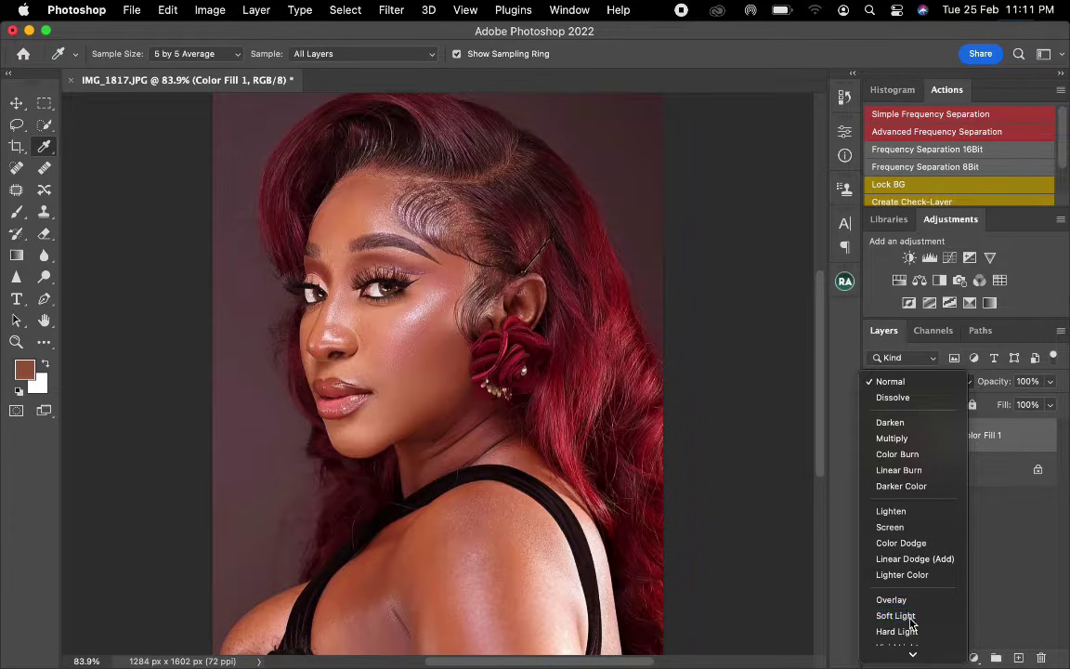
click(911, 621)
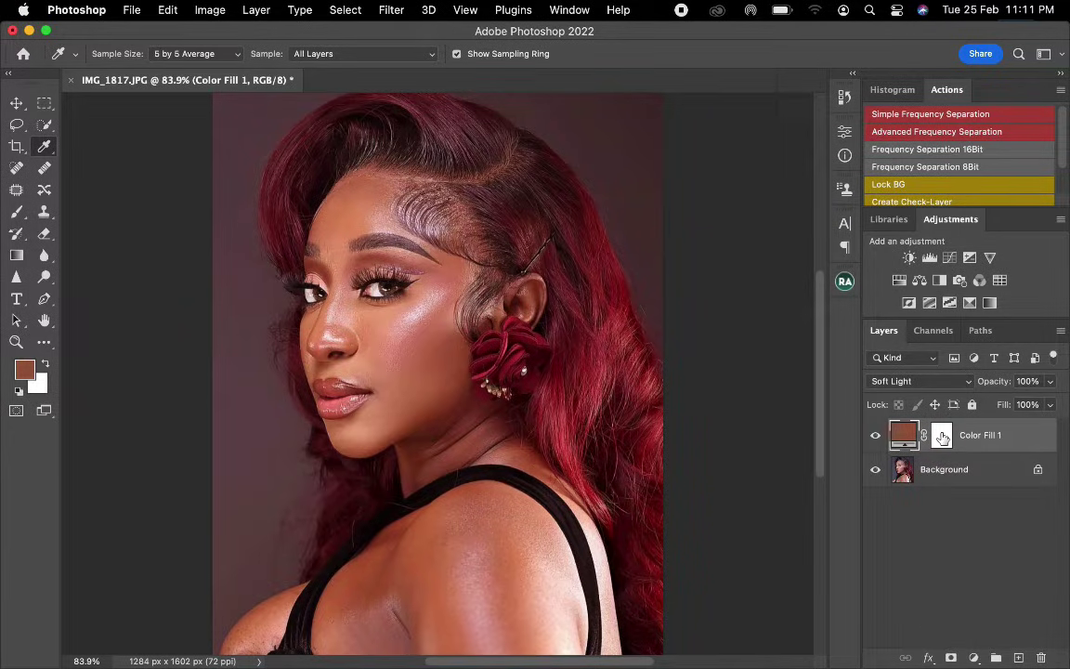
click(941, 435)
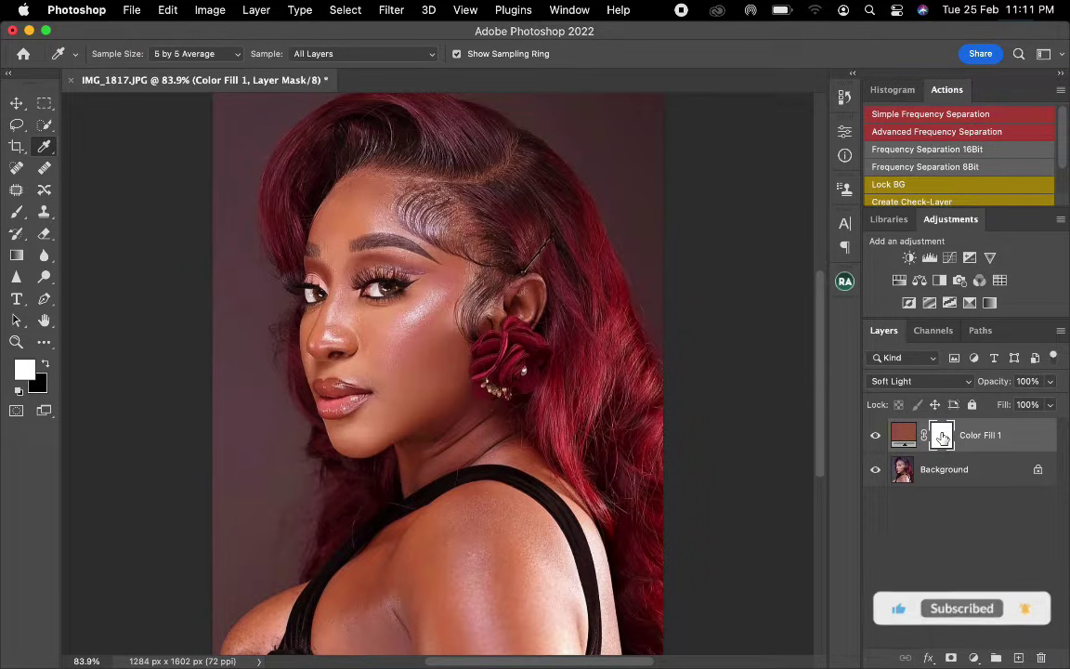
key(super+i)
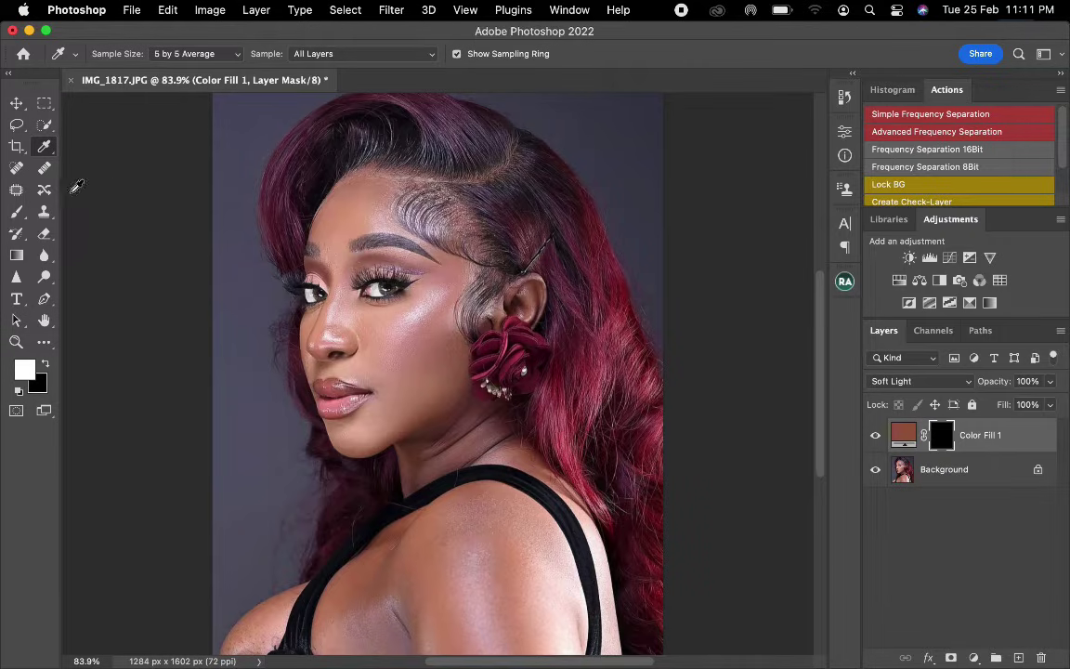
Paint white on the fill layer's mask with a soft brush over the forehead, temple and ear.
click(16, 213)
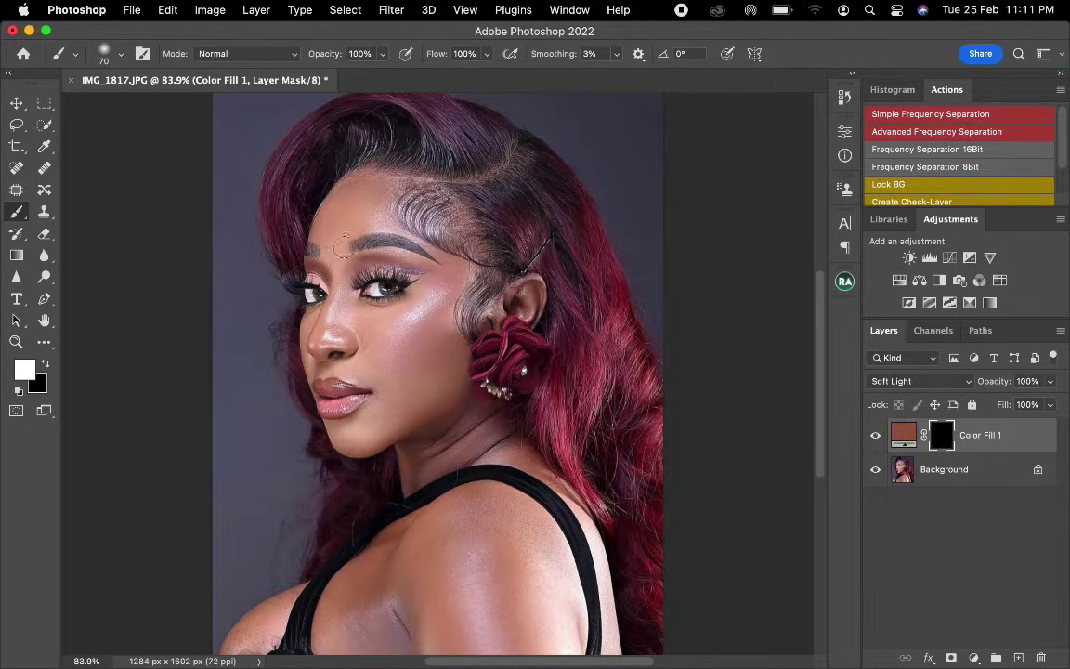
key(])
mouse_move(296, 244)
mouse_down()
mouse_move(316, 264)
mouse_move(322, 225)
mouse_move(353, 178)
mouse_move(324, 221)
mouse_move(330, 212)
mouse_move(337, 269)
mouse_move(358, 205)
mouse_move(377, 197)
mouse_move(368, 180)
mouse_move(428, 190)
mouse_move(416, 185)
mouse_move(454, 224)
mouse_move(331, 252)
mouse_move(411, 246)
mouse_move(378, 251)
mouse_move(462, 262)
mouse_move(420, 232)
mouse_move(422, 215)
mouse_move(372, 221)
mouse_move(387, 193)
mouse_move(418, 200)
mouse_up()
key(bracketright)
key(bracketright)
key(bracketright)
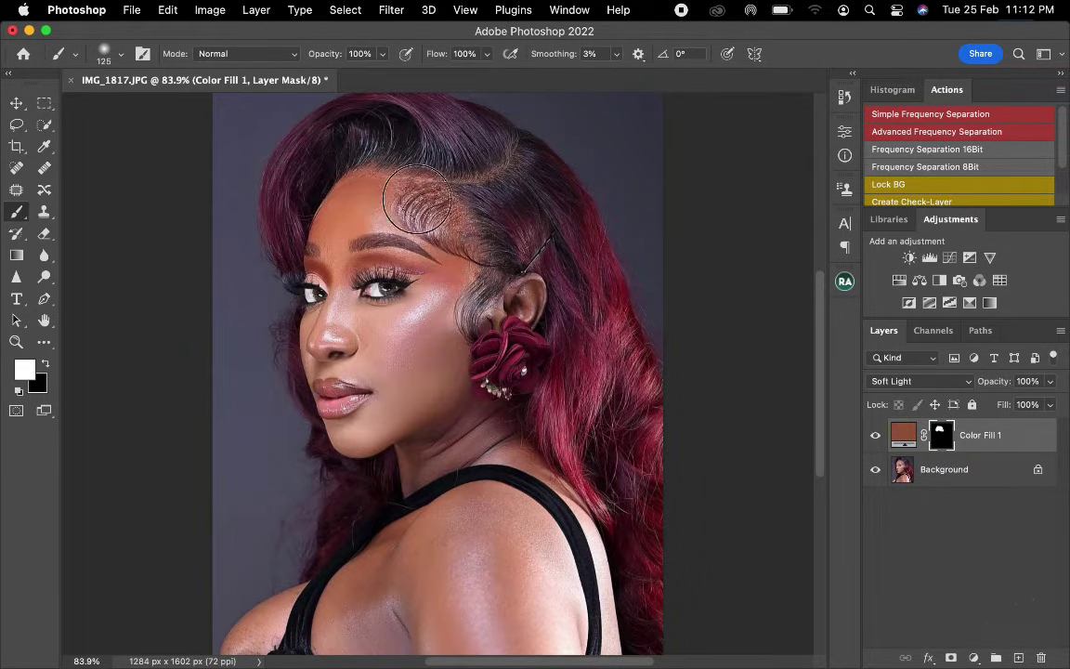
key(bracketleft)
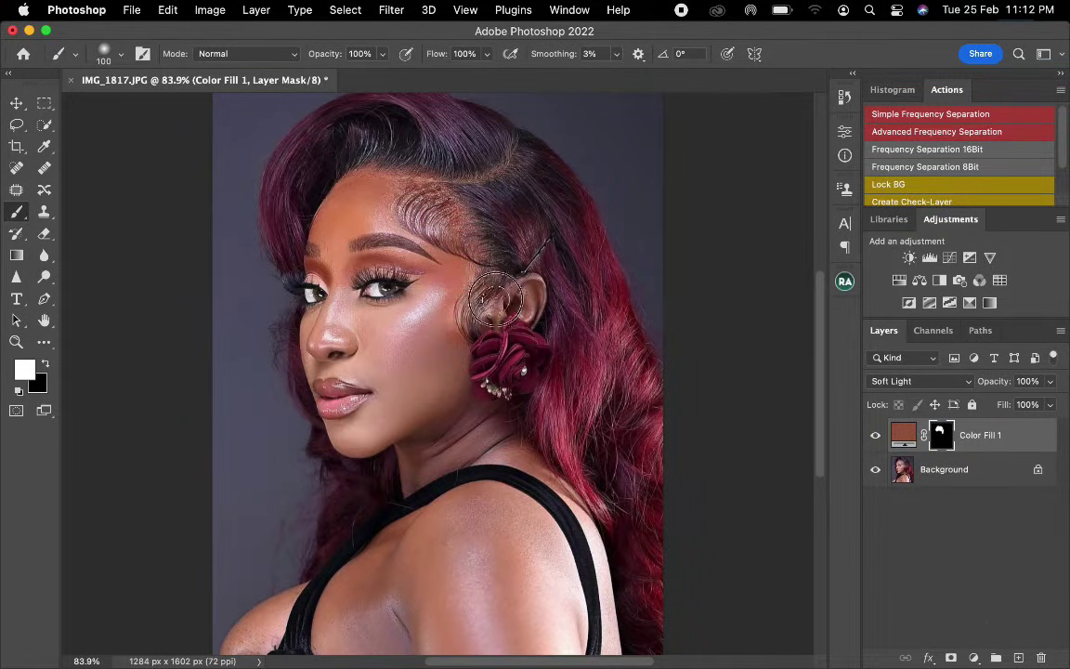
key(bracketleft)
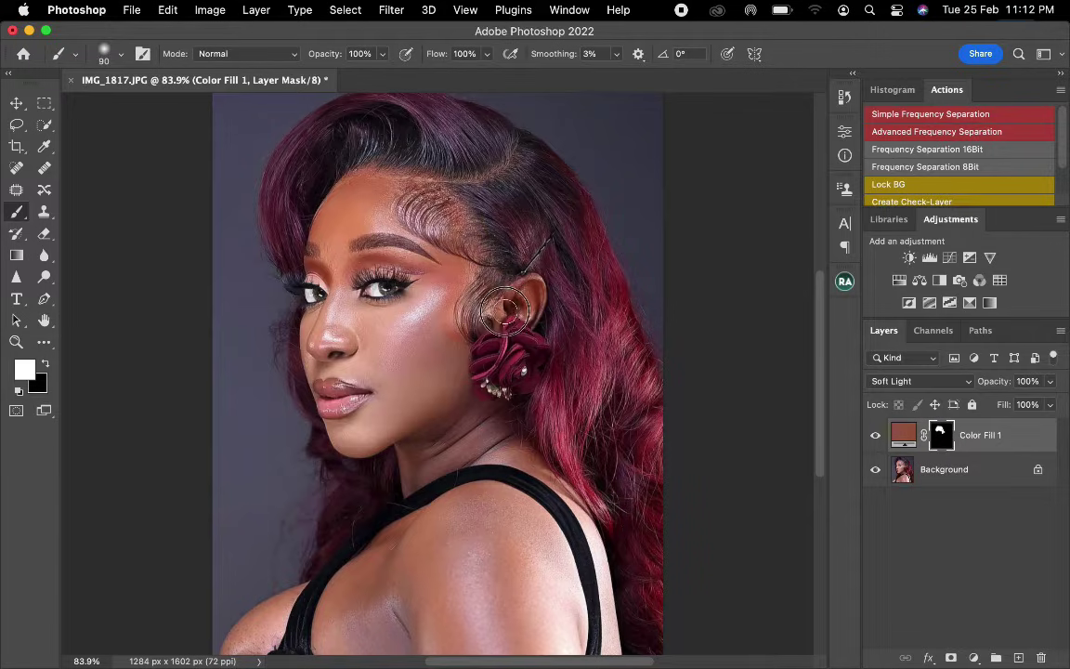
Enlarge the brush to 150 and paint the mask white over the cheek, jaw, chin and neck, undoing the last stroke.
key(bracketright)
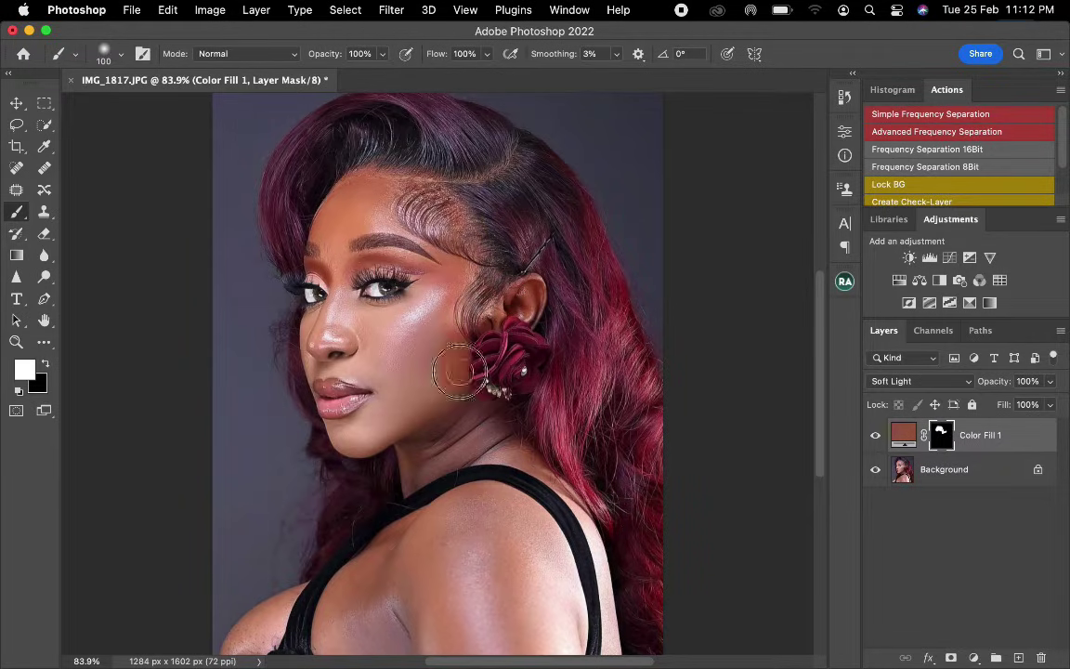
key(bracketright)
key(bracketright)
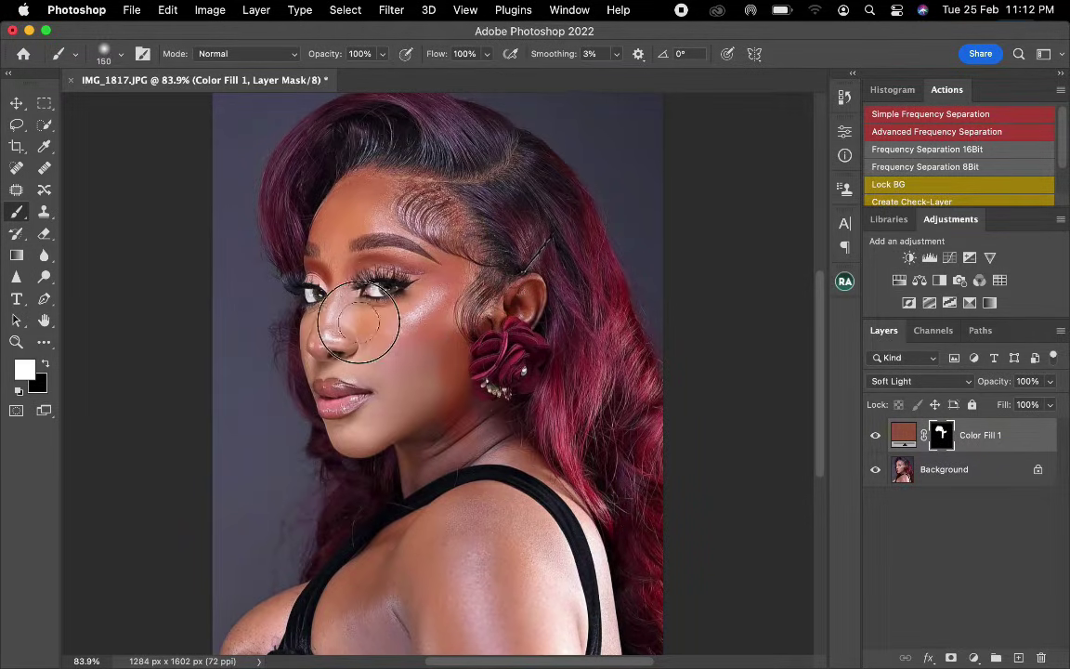
mouse_move(357, 320)
mouse_down()
mouse_move(369, 359)
mouse_move(410, 382)
mouse_move(383, 302)
mouse_up()
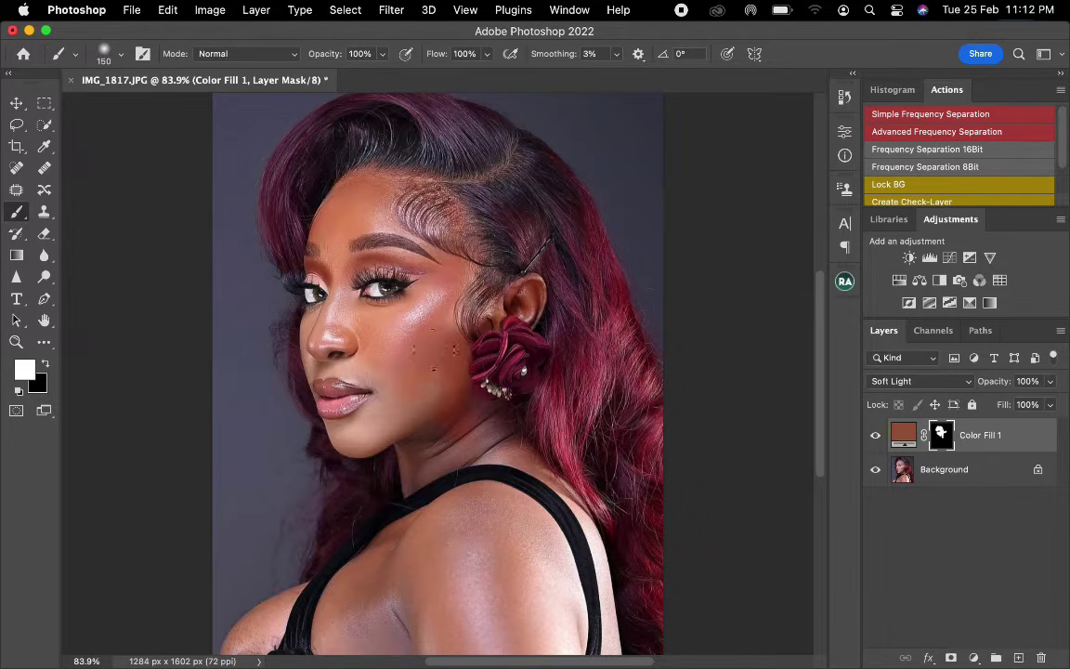
mouse_move(383, 344)
mouse_down()
mouse_move(419, 382)
mouse_move(391, 431)
mouse_move(425, 432)
mouse_move(412, 471)
mouse_move(472, 438)
mouse_move(478, 406)
mouse_move(362, 423)
mouse_move(309, 391)
mouse_move(325, 394)
mouse_move(316, 390)
mouse_move(339, 427)
mouse_up()
key(bracketleft)
key(bracketleft)
key(super+z)
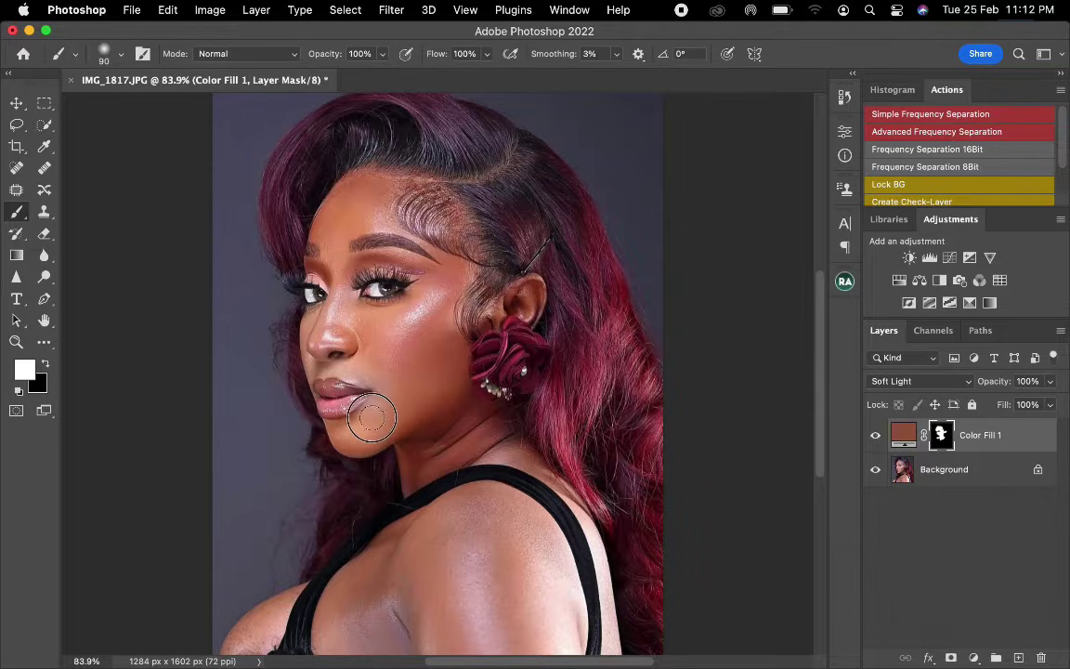
Paint the mask white around the mouth, nose and inner eye area, using brush sizes between 80 and 100.
key(bracketright)
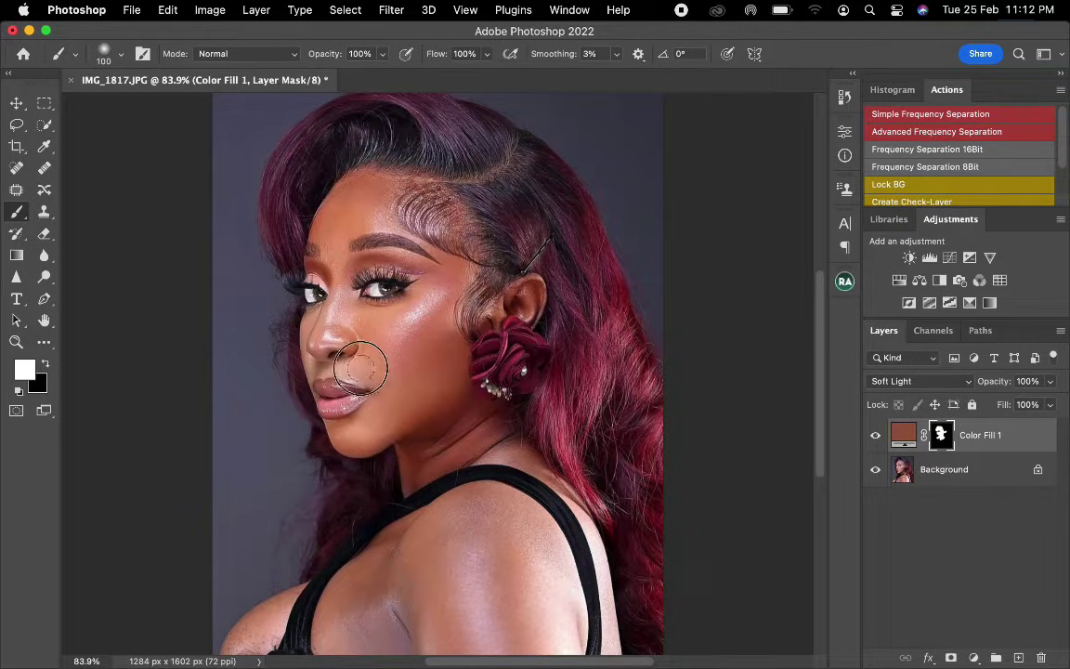
drag(286, 328, 313, 339)
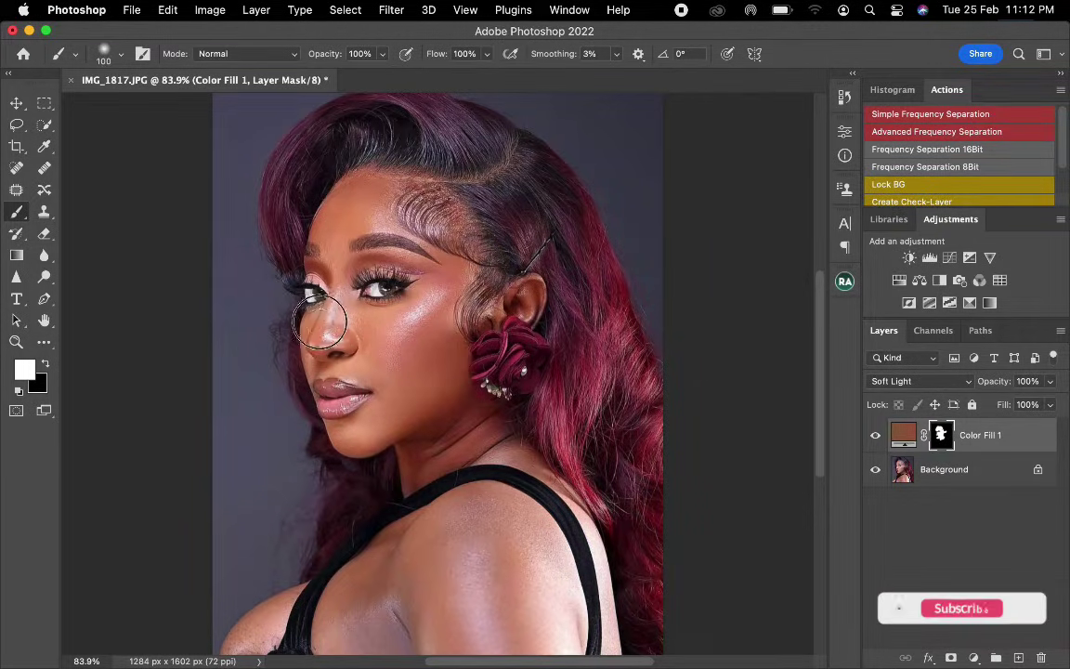
key(bracketleft)
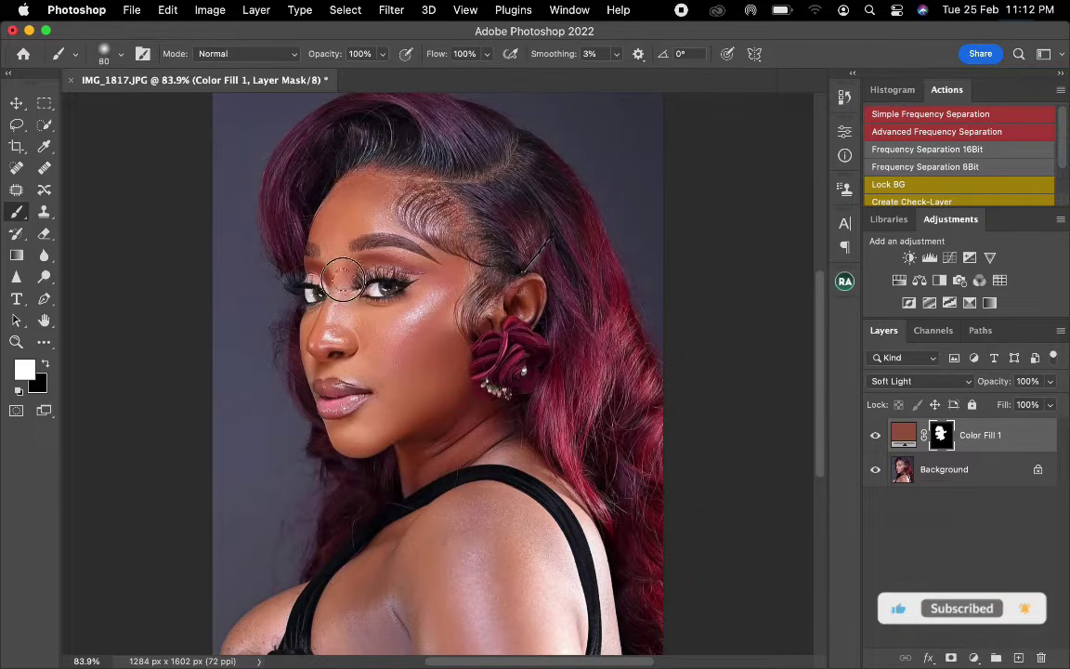
key(bracketleft)
key(bracketright)
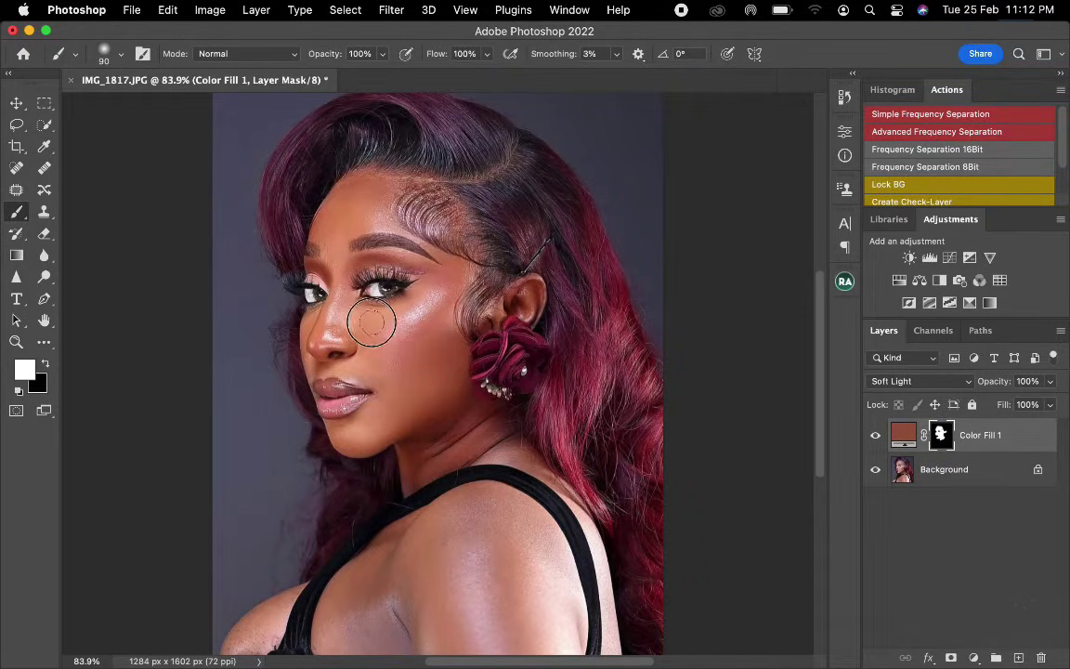
key(bracketright)
key(bracketright)
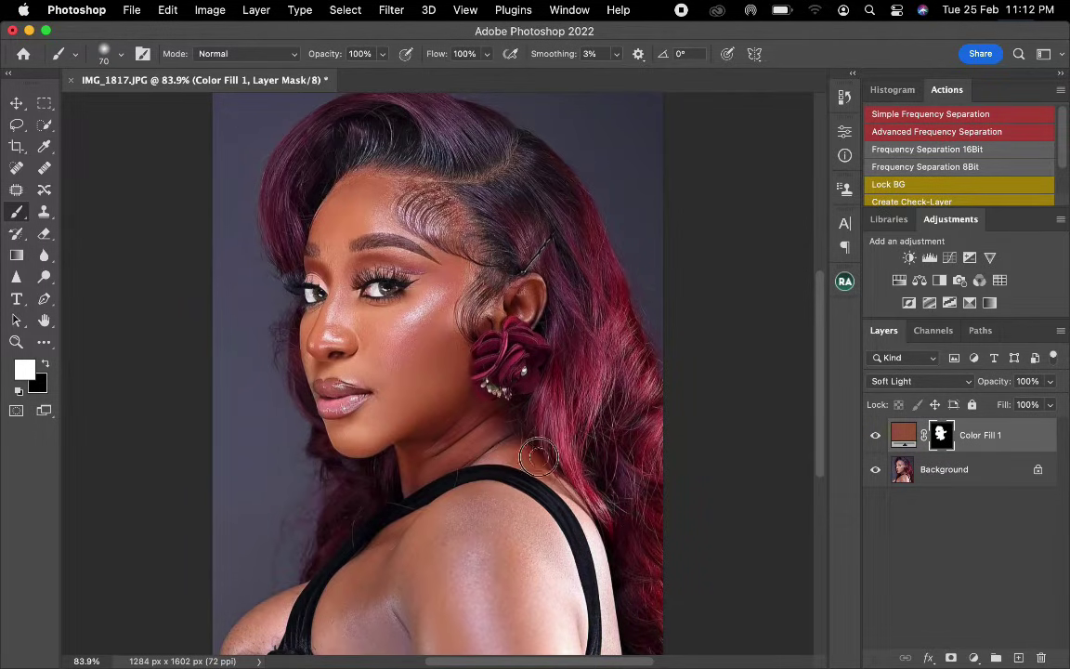
Paint the mask along the base of the neck and upper back with a size 60 brush, switching to black for the hair edge.
key(bracketleft)
key(bracketleft)
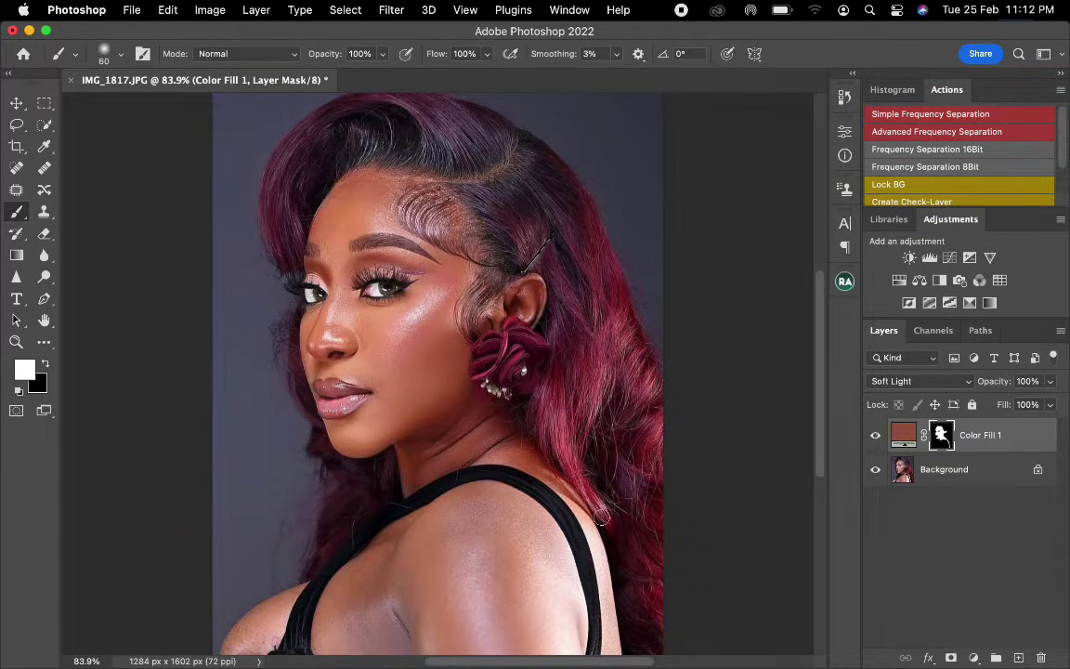
key(x)
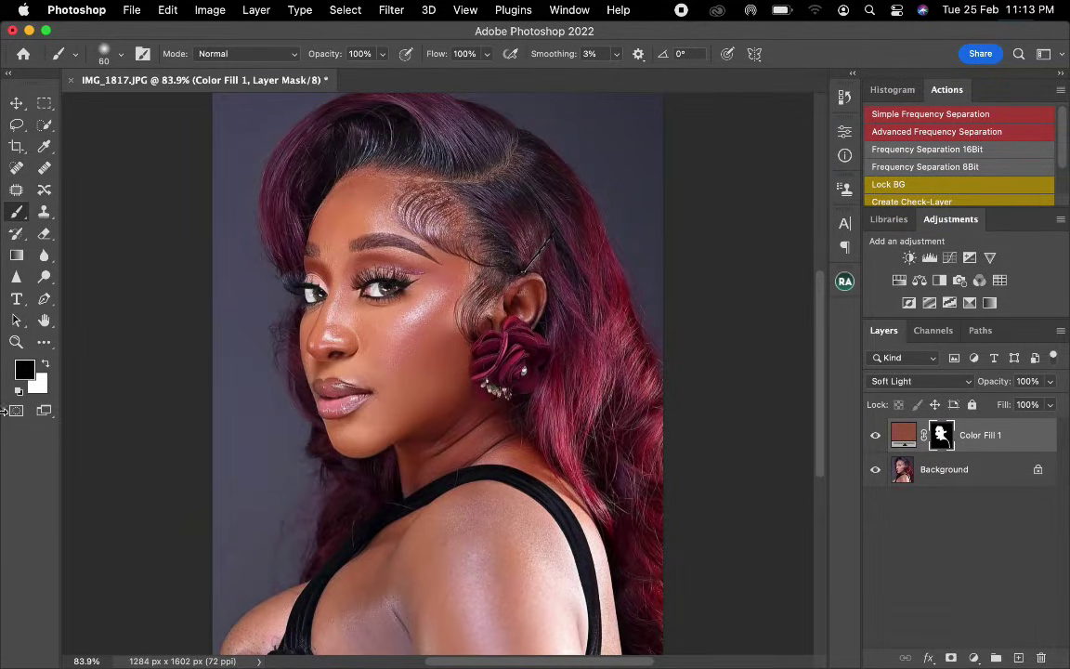
Switch back to white and paint the mask over the chest, shoulder and upper arm, enlarging the brush to 200.
click(45, 365)
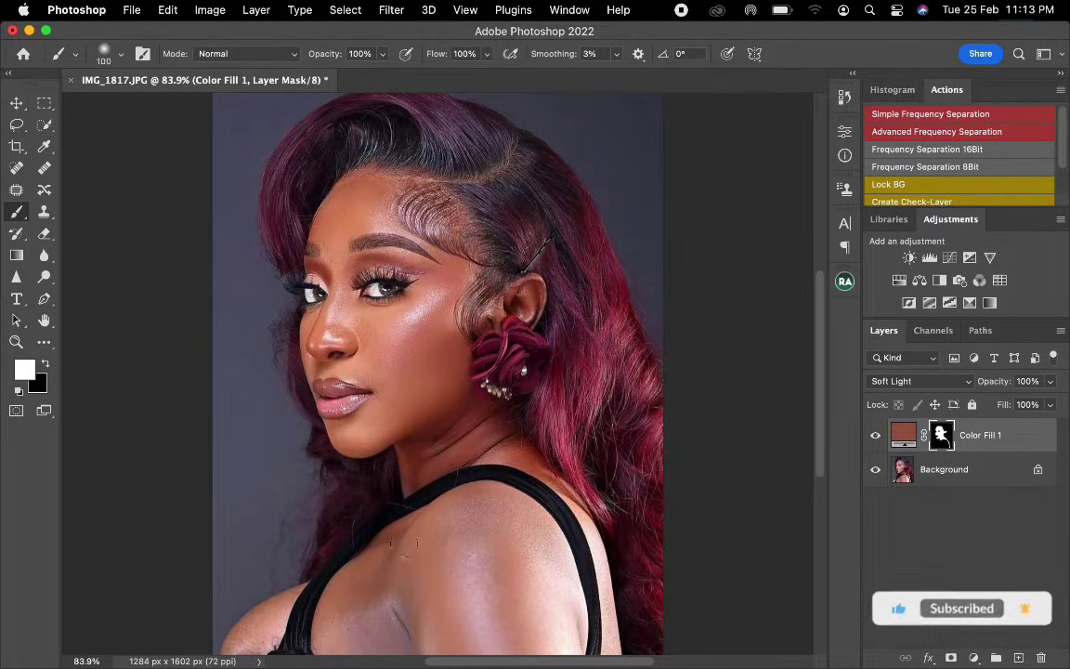
key(bracketright)
key(bracketright)
key(bracketright)
key(bracketright)
key(bracketright)
key(bracketright)
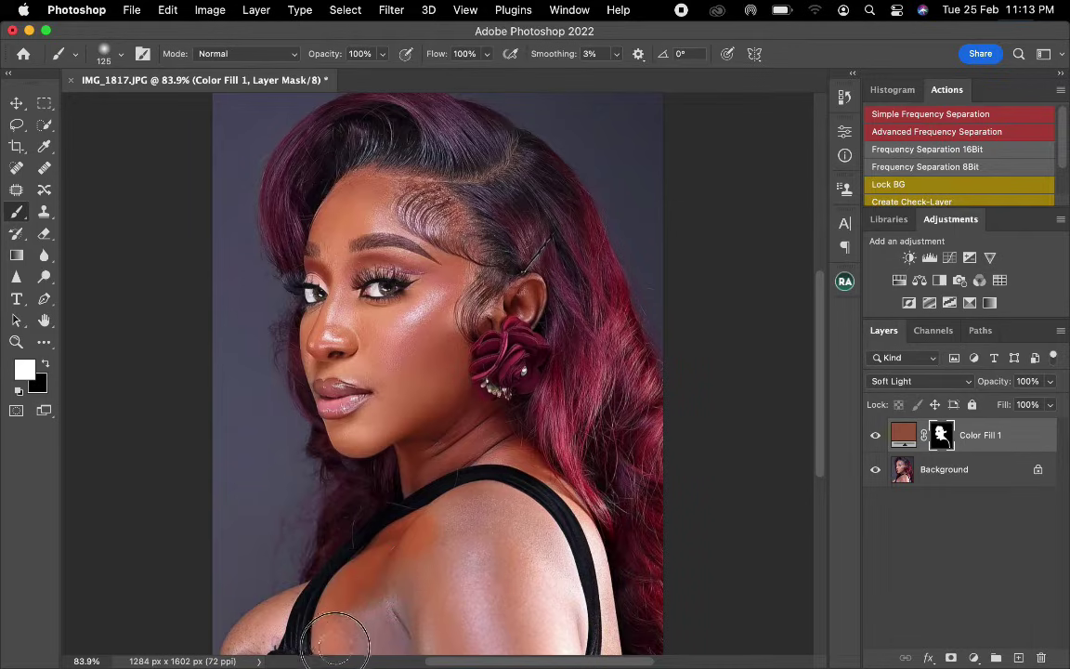
key(bracketright)
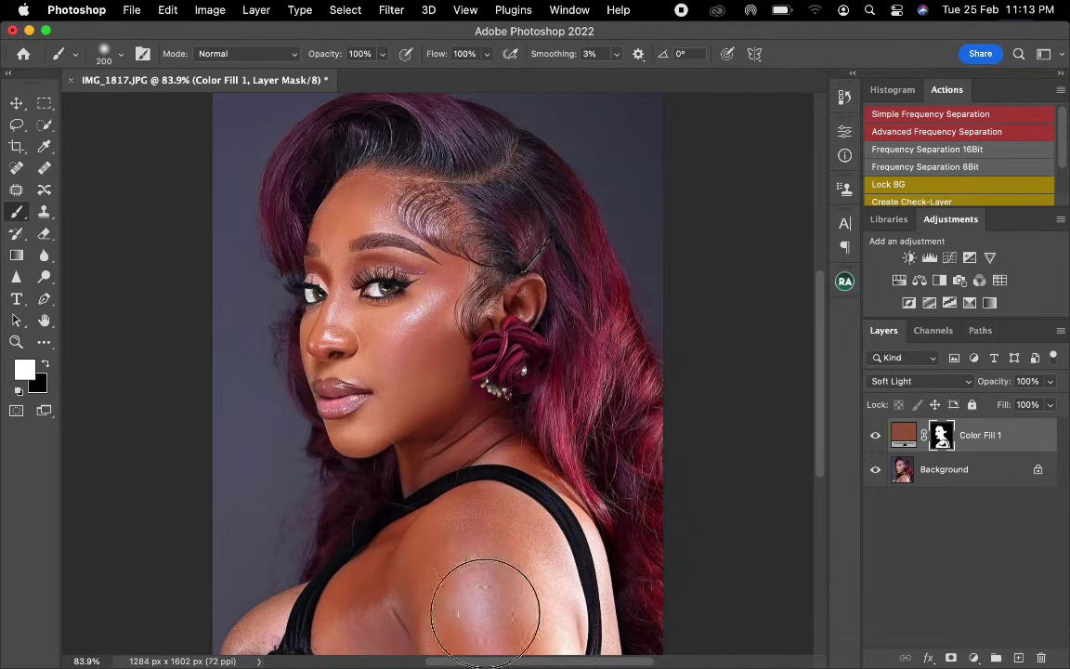
key(bracketright)
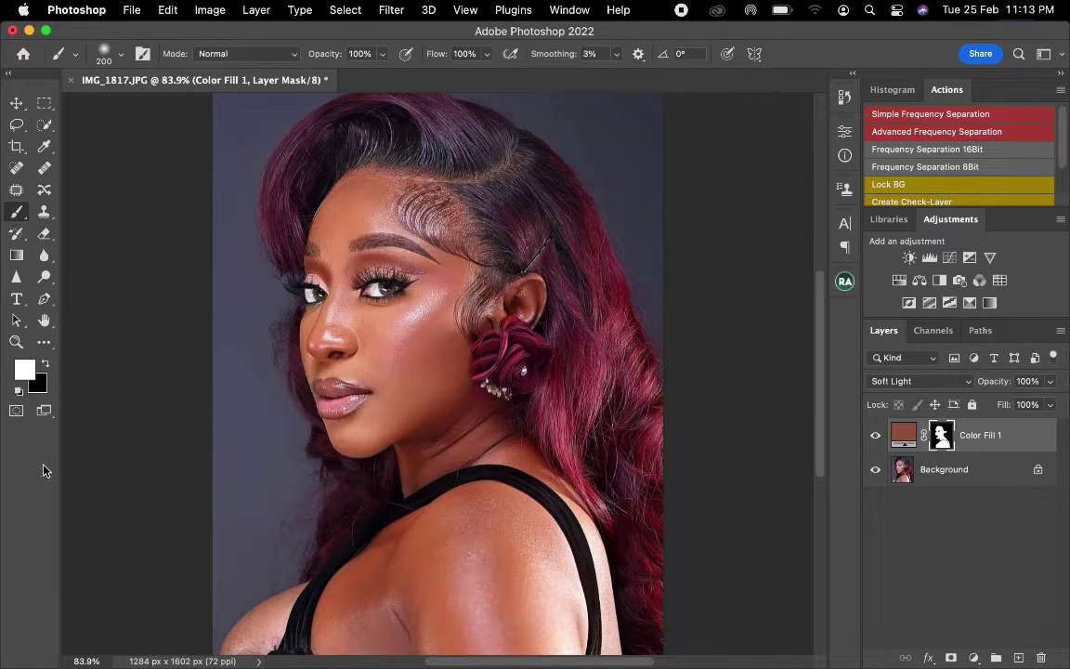
Switch to black and mask the skin colour off the black dress strap with a smaller brush.
click(48, 365)
key(bracketleft)
key(bracketleft)
key(bracketleft)
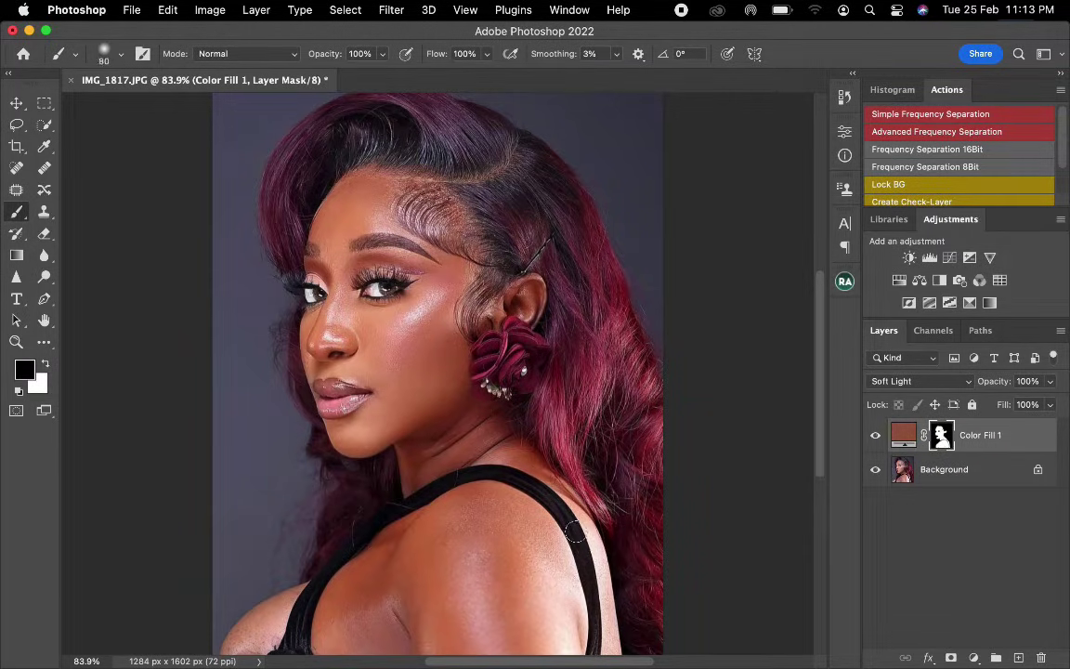
key(bracketleft)
key(bracketleft)
key(bracketleft)
key(bracketleft)
Paint white on the mask over the remaining chest skin beside the strap with a small brush, checking coverage with the mask overlay.
key(x)
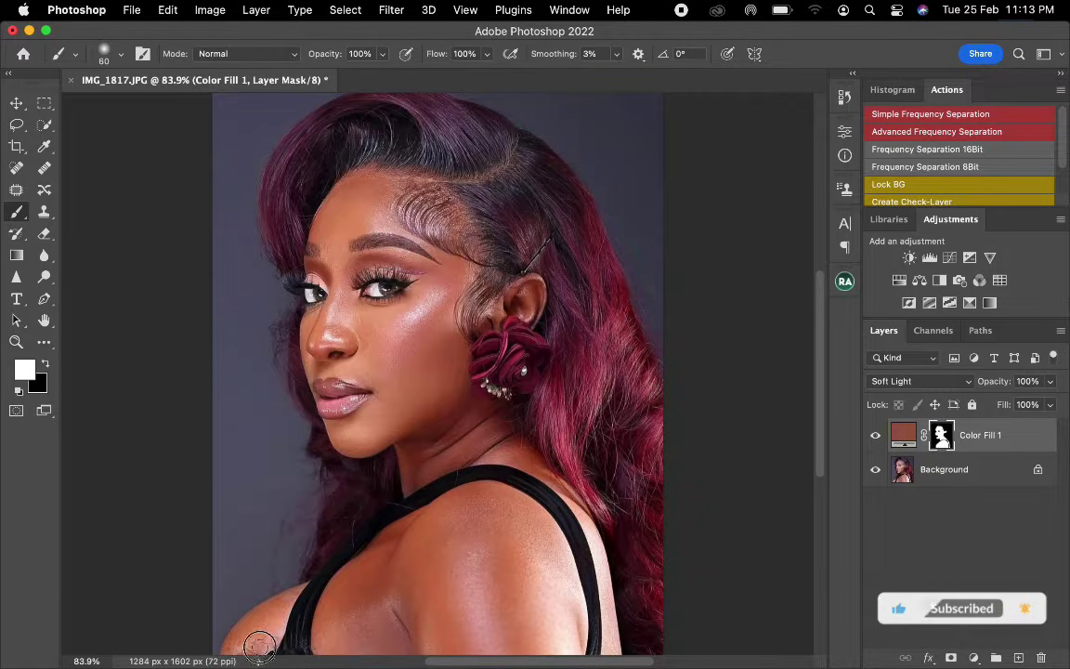
key(bracketleft)
key(bracketleft)
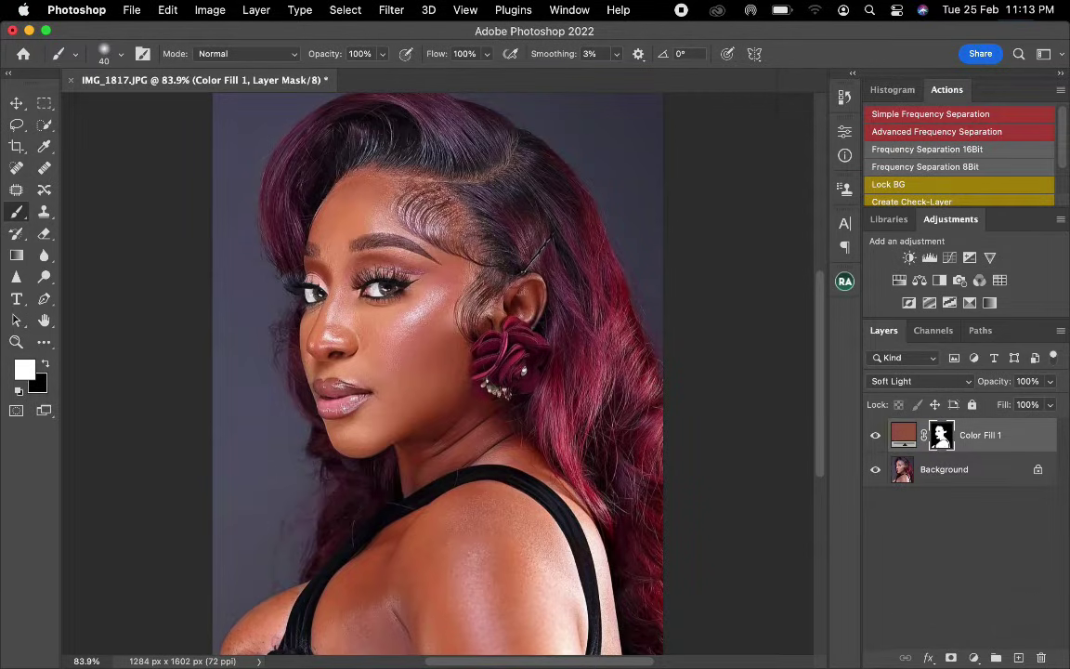
key(bracketright)
key(bracketright)
key(backslash)
key(backslash)
Set the colour fill layer's opacity to 80% and compare the portrait with the layer hidden and shown.
drag(1003, 386, 993, 389)
drag(993, 388, 985, 391)
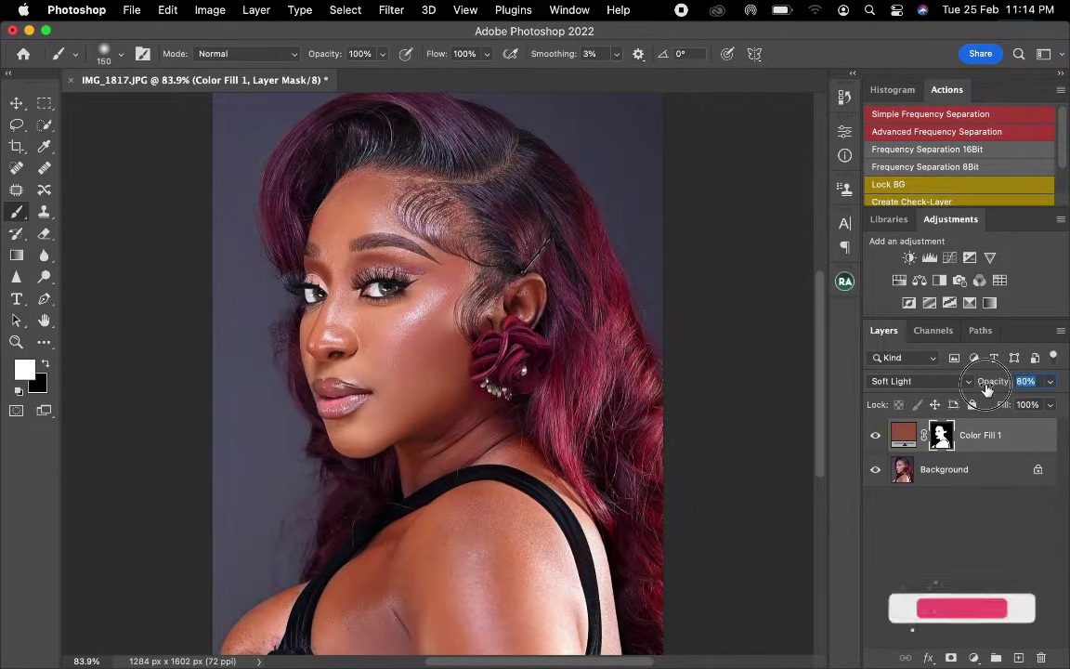
click(874, 438)
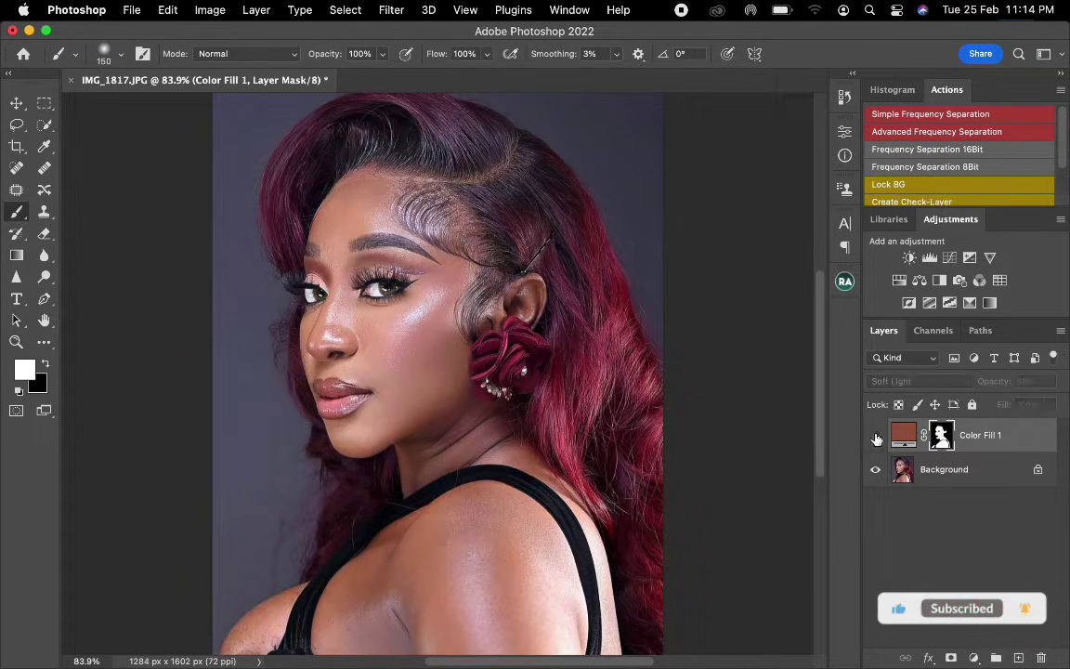
click(875, 439)
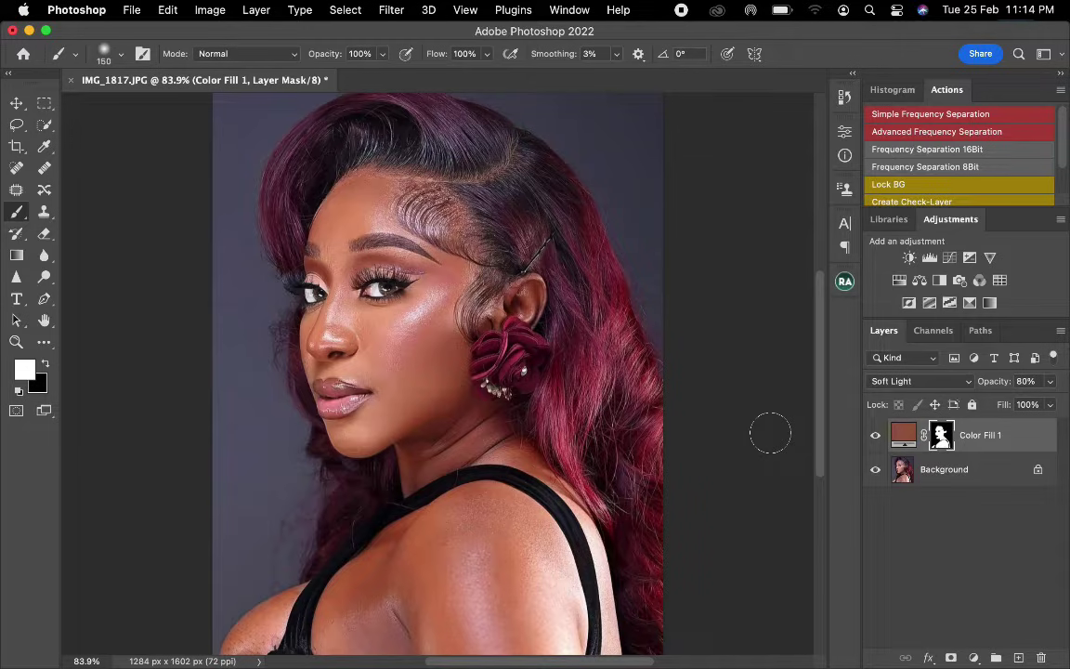
Add a Curves adjustment layer and move the RGB curve's black point to input 7, output 0.
click(949, 258)
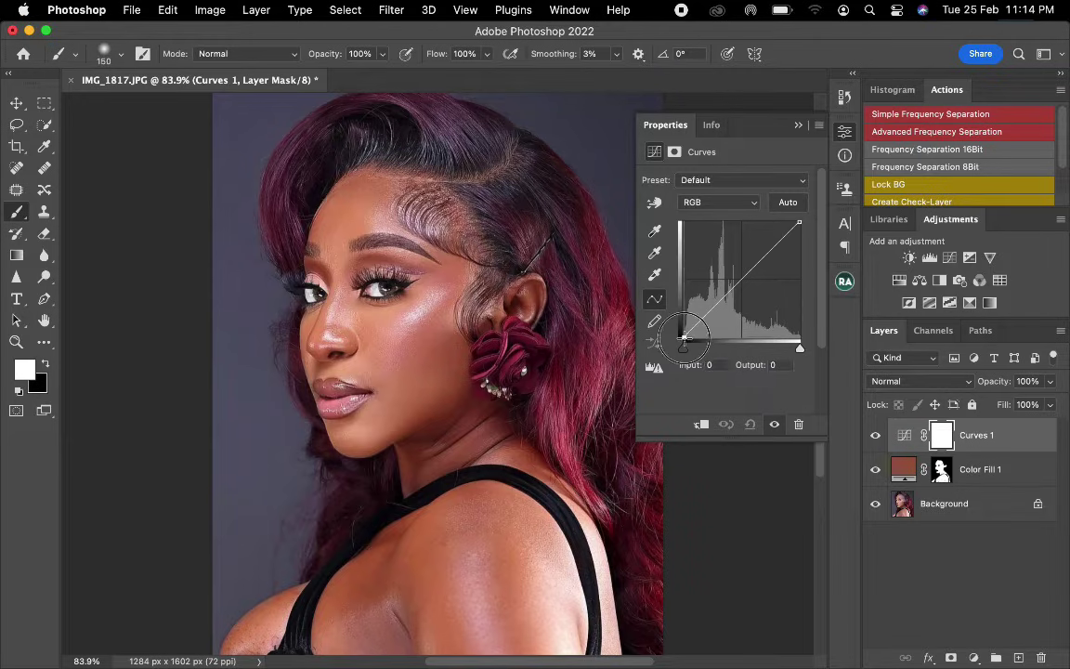
drag(684, 338, 688, 342)
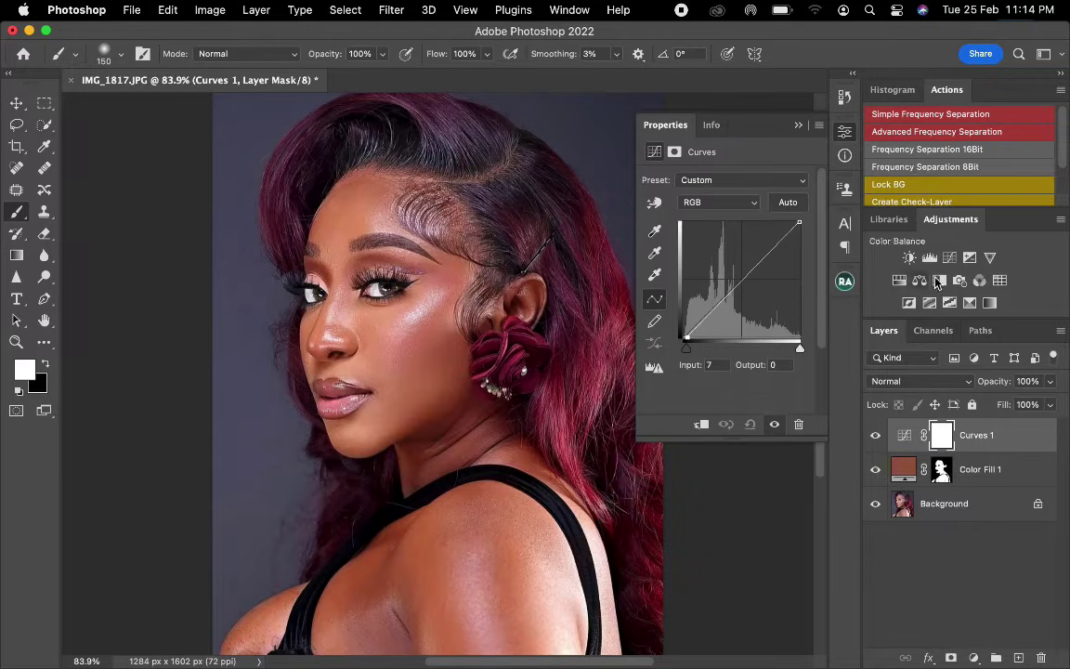
Add a Selective Color adjustment layer, slightly adjust the Yellows including their black amount, and set cyan in the Reds to +4%.
click(971, 304)
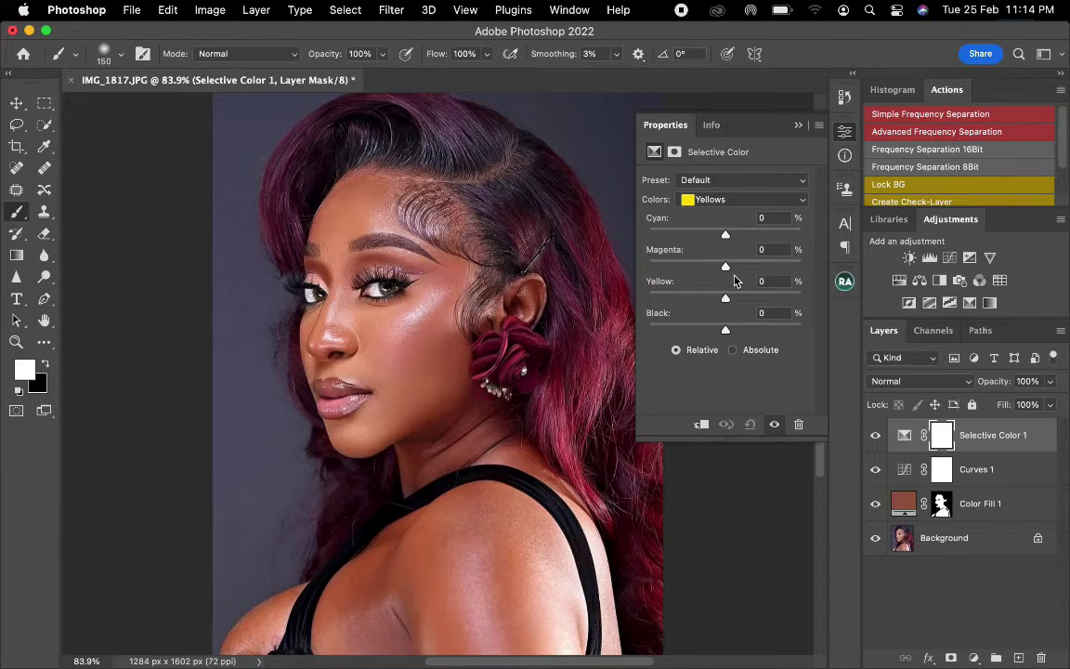
drag(727, 236, 730, 268)
drag(725, 330, 732, 331)
click(738, 205)
click(739, 185)
drag(725, 237, 729, 238)
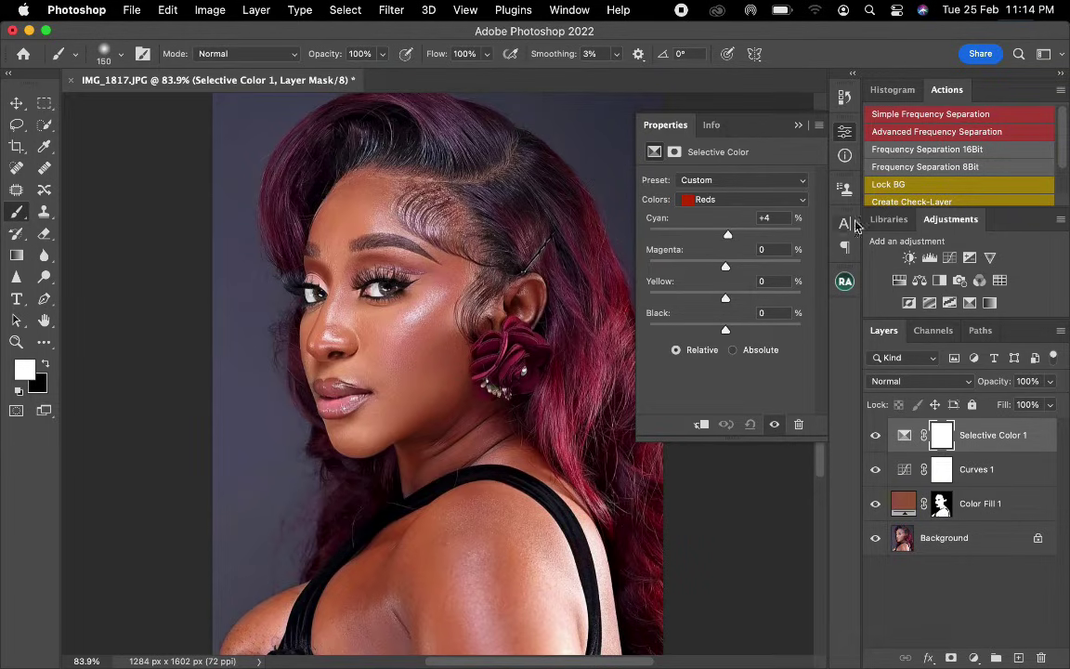
Add a Color Balance adjustment layer and set the midtones' Cyan–Red value to -1.
click(920, 281)
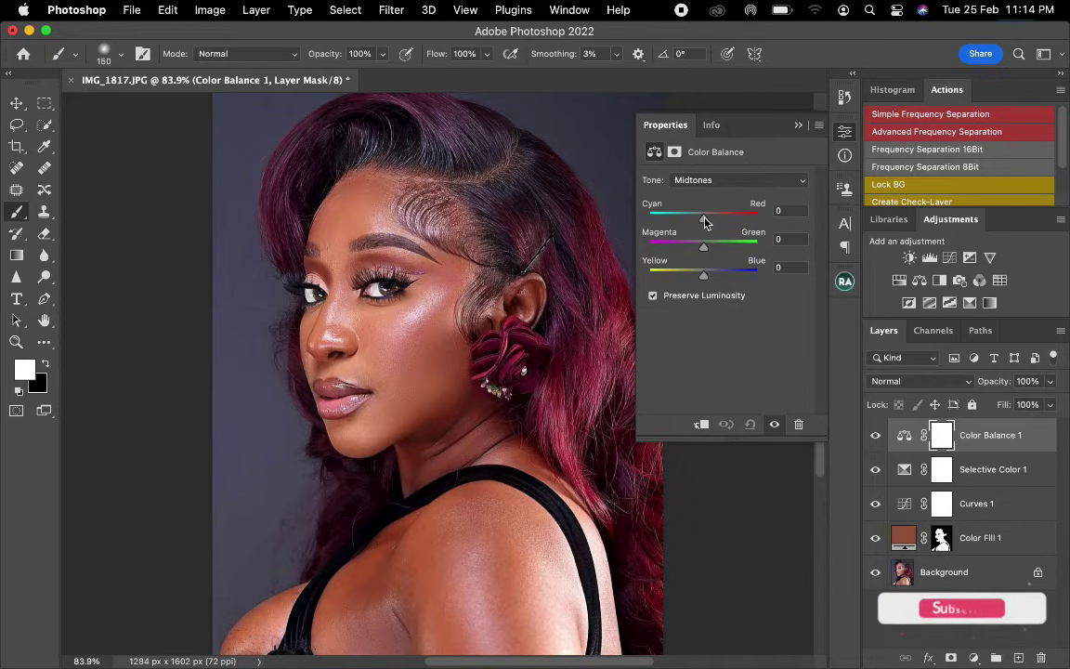
drag(705, 222, 702, 222)
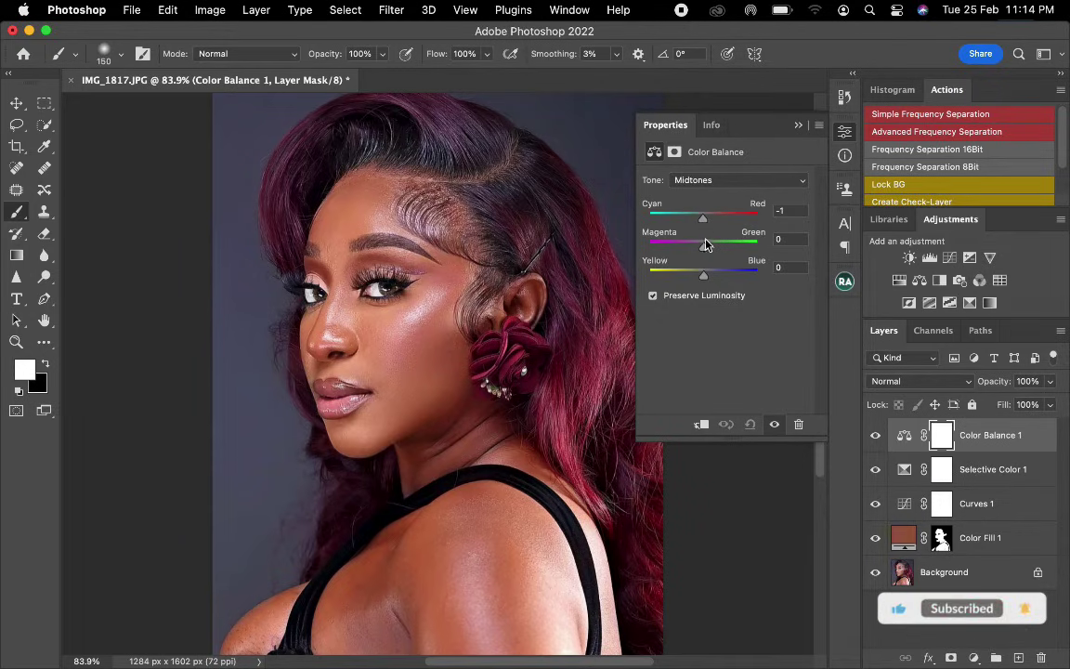
click(799, 125)
Add a Brightness/Contrast adjustment layer with brightness 2 and contrast 3.
click(910, 258)
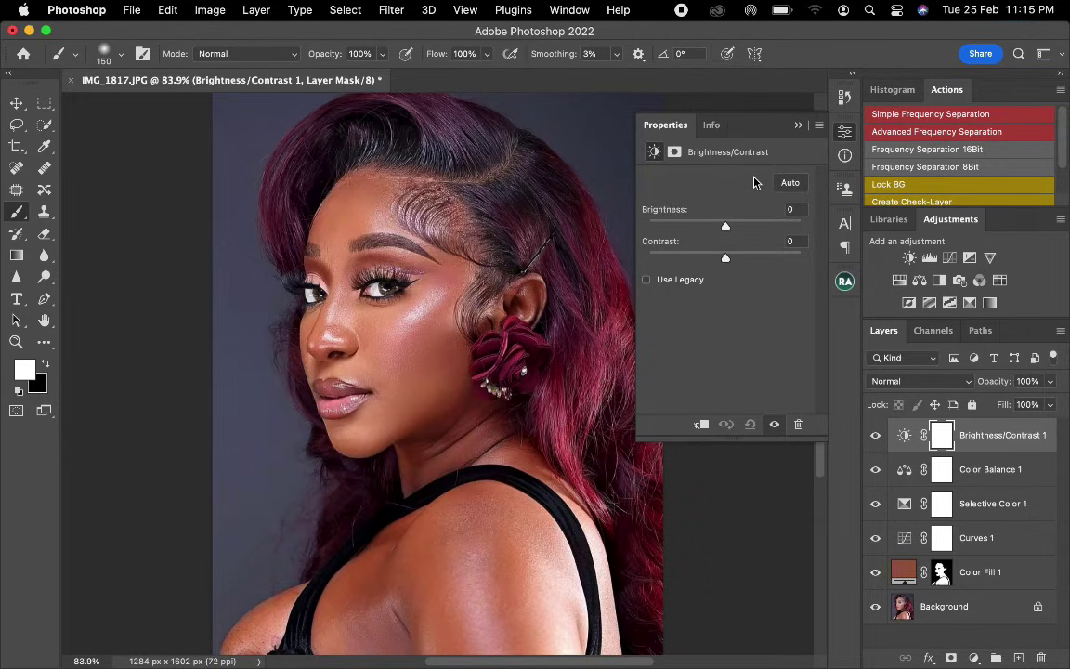
click(725, 261)
drag(726, 259, 728, 260)
drag(727, 228, 728, 229)
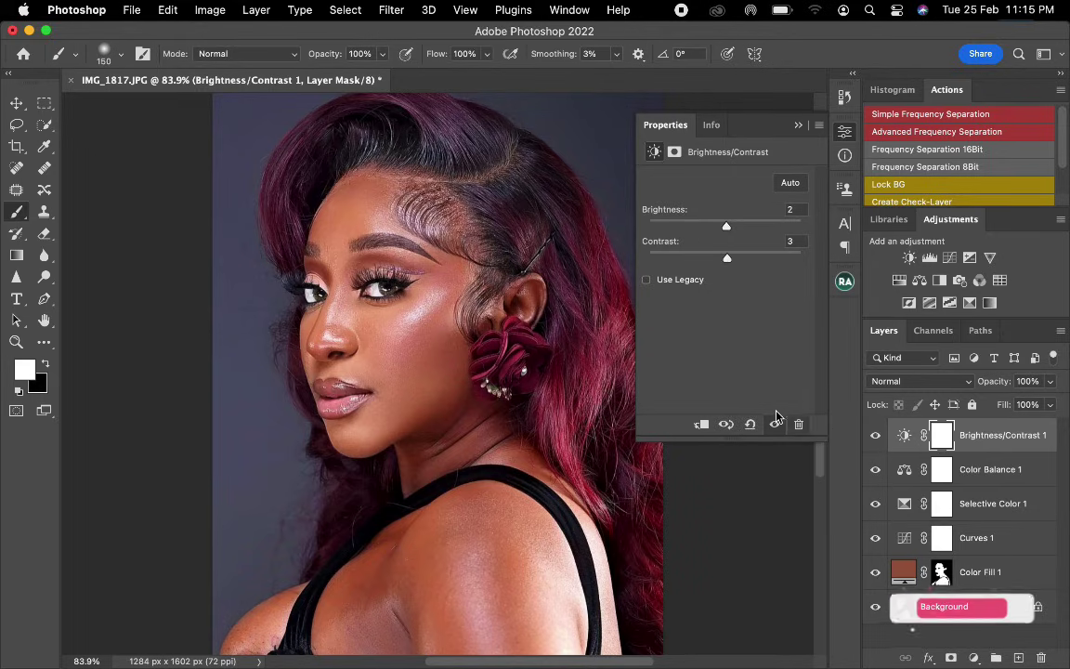
click(715, 115)
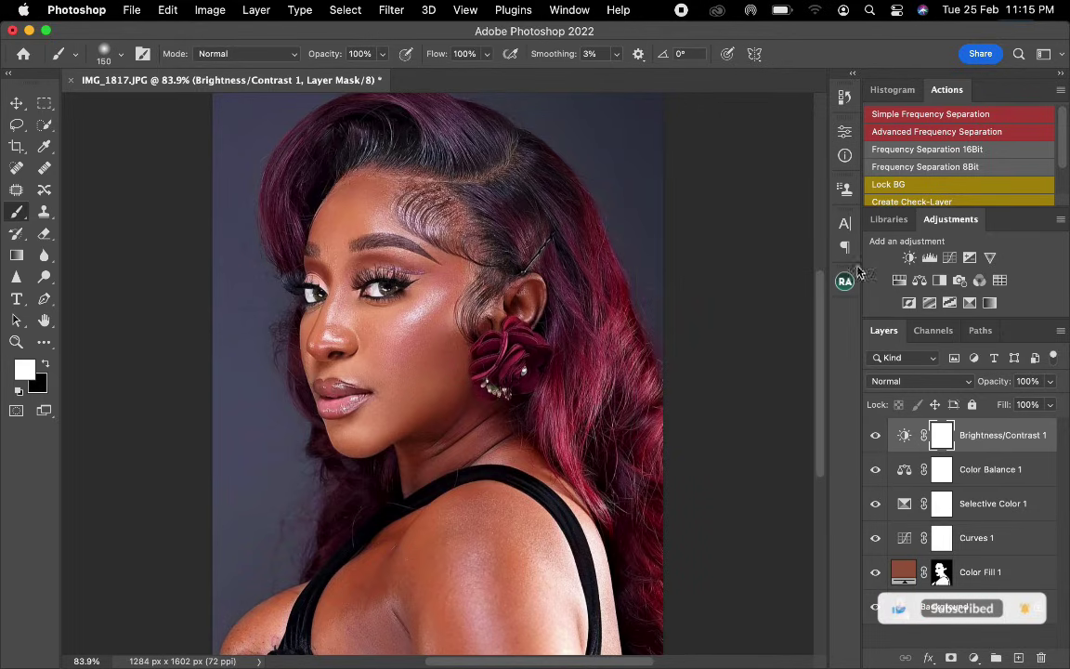
Group the colour fill and all adjustment layers, and compare the portrait with the group hidden and shown.
shift+click(999, 573)
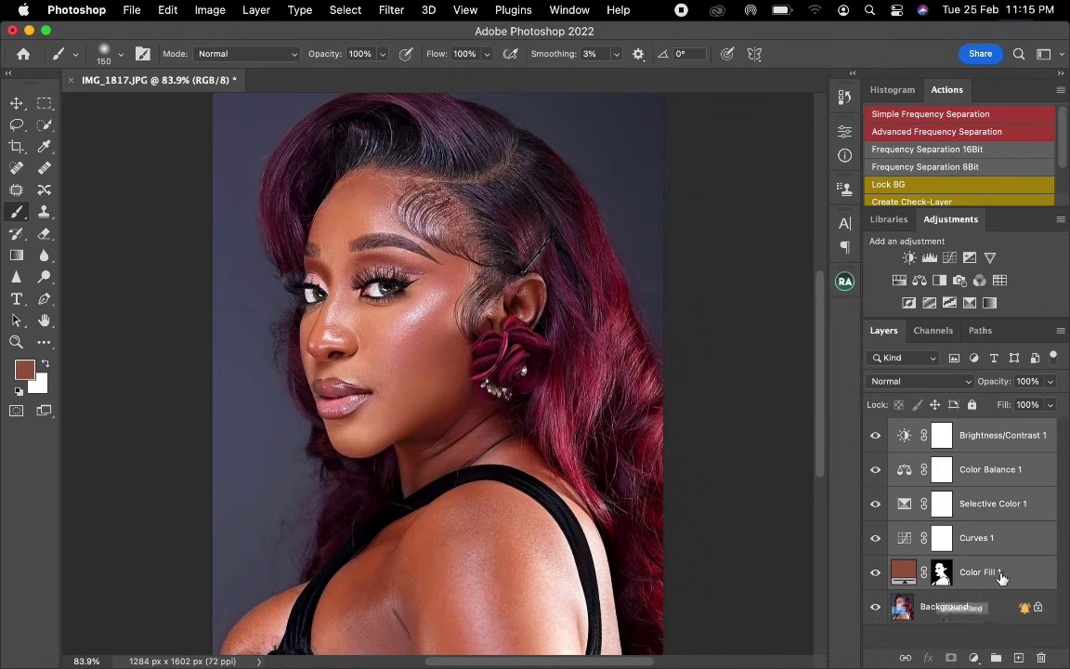
key(super+g)
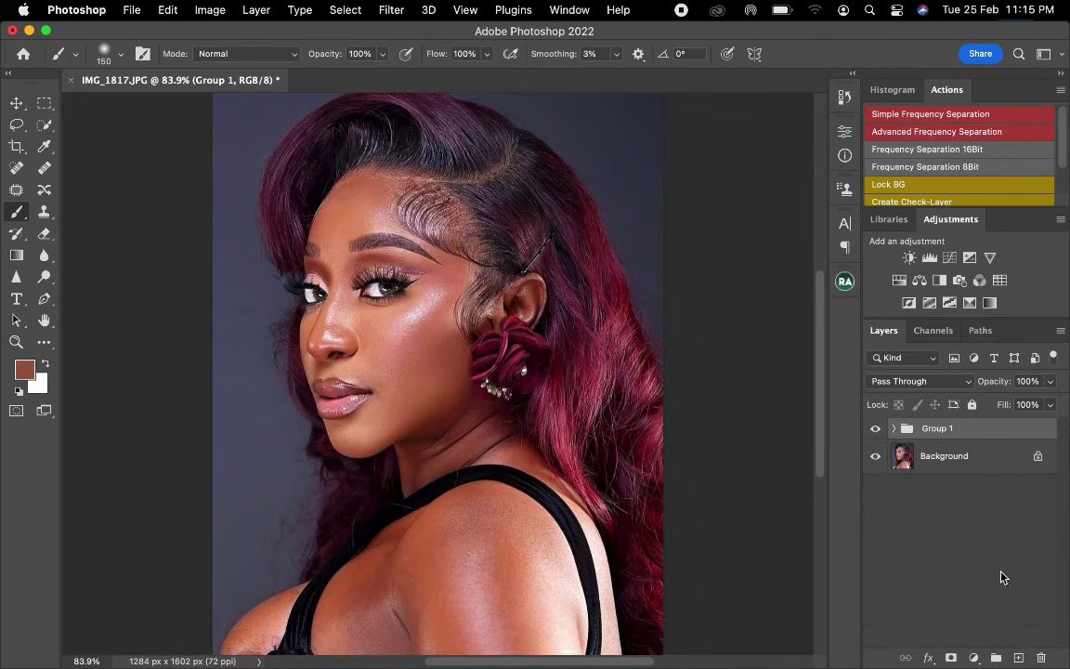
click(876, 429)
click(875, 429)
click(875, 429)
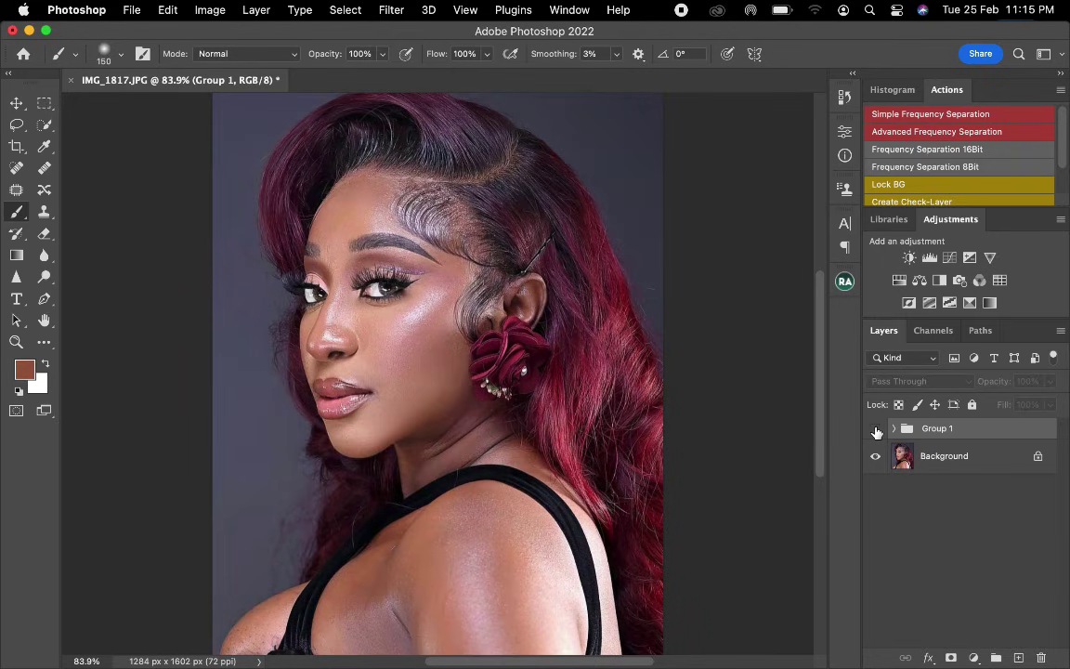
click(876, 429)
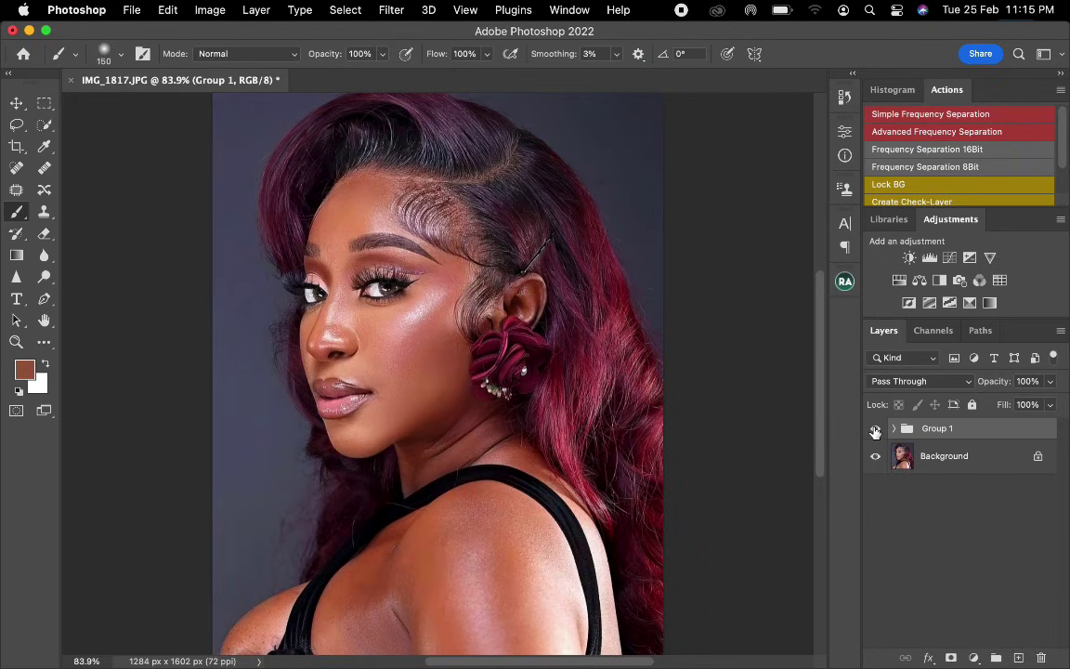